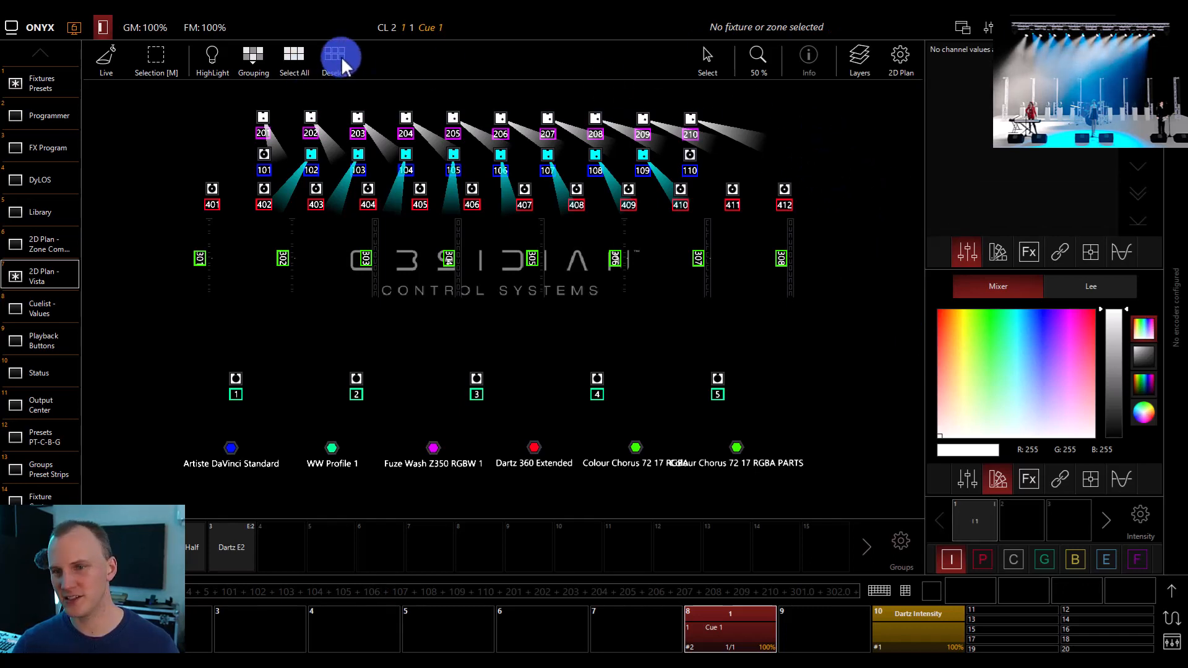
Open the on-screen command keypad and display the current values in the Programmer
click(924, 589)
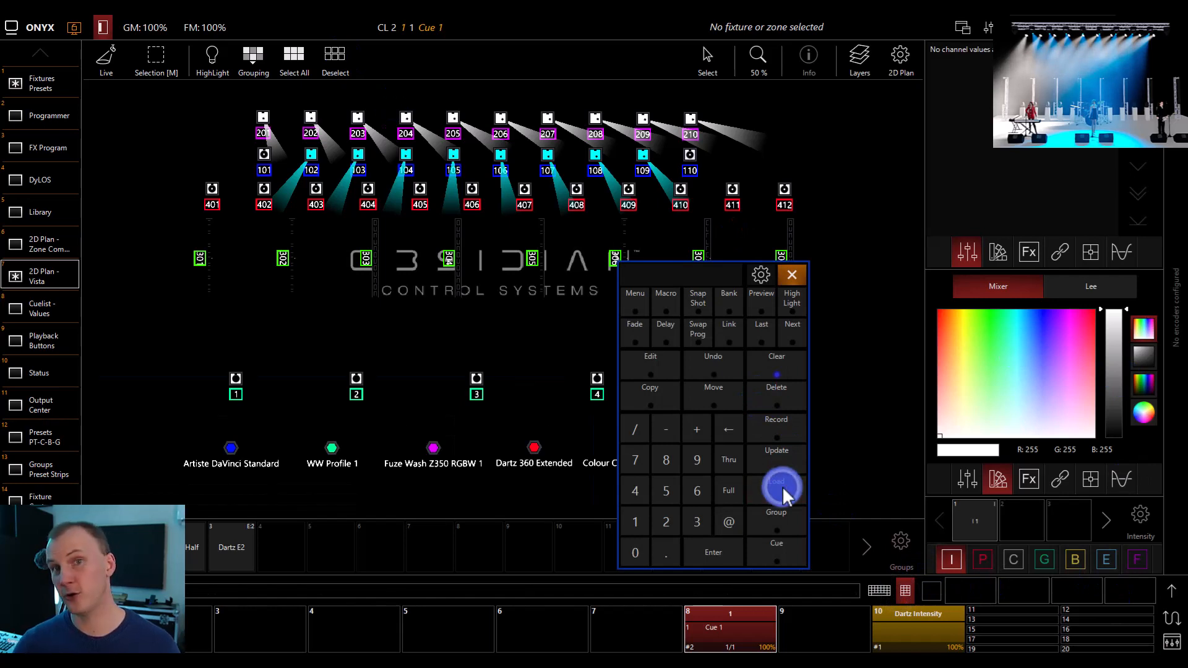
click(193, 323)
click(47, 116)
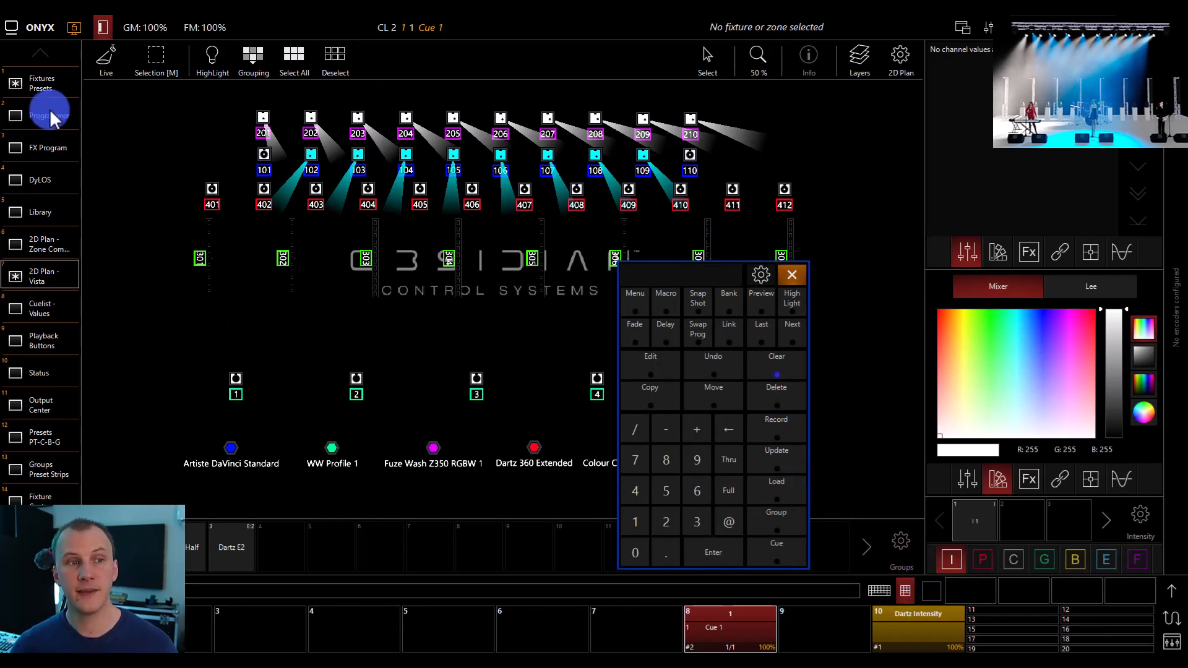
click(174, 129)
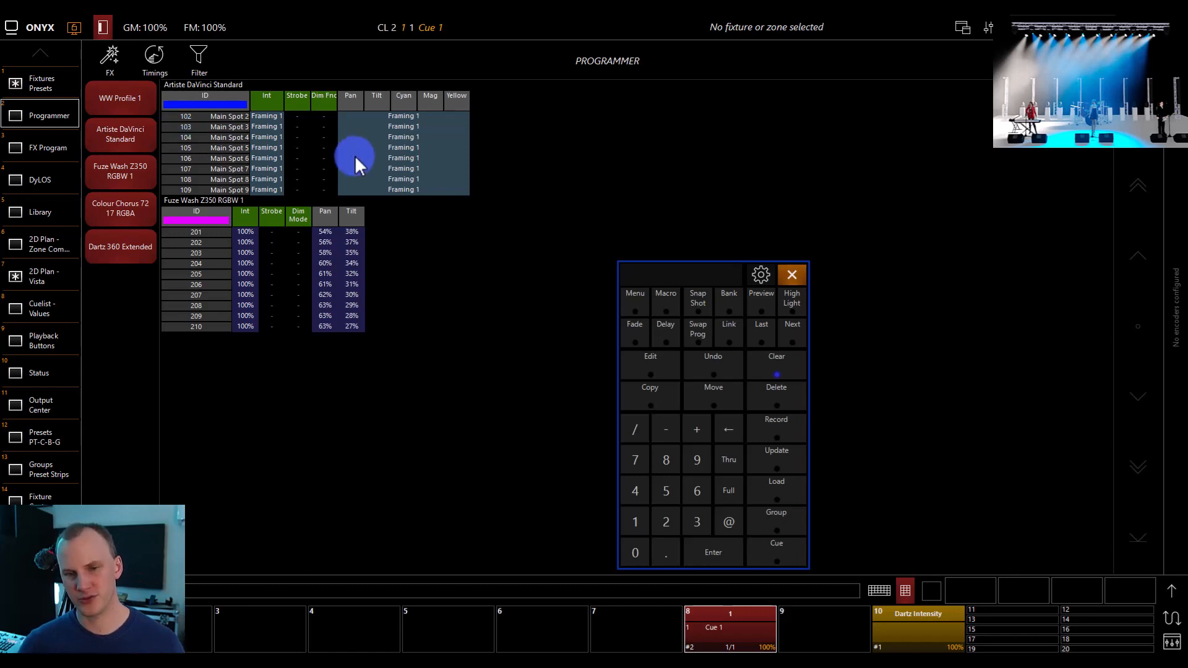
Record the programmer values to playback 5 as a cuelist named 2 and clear the programmer
click(779, 424)
click(456, 615)
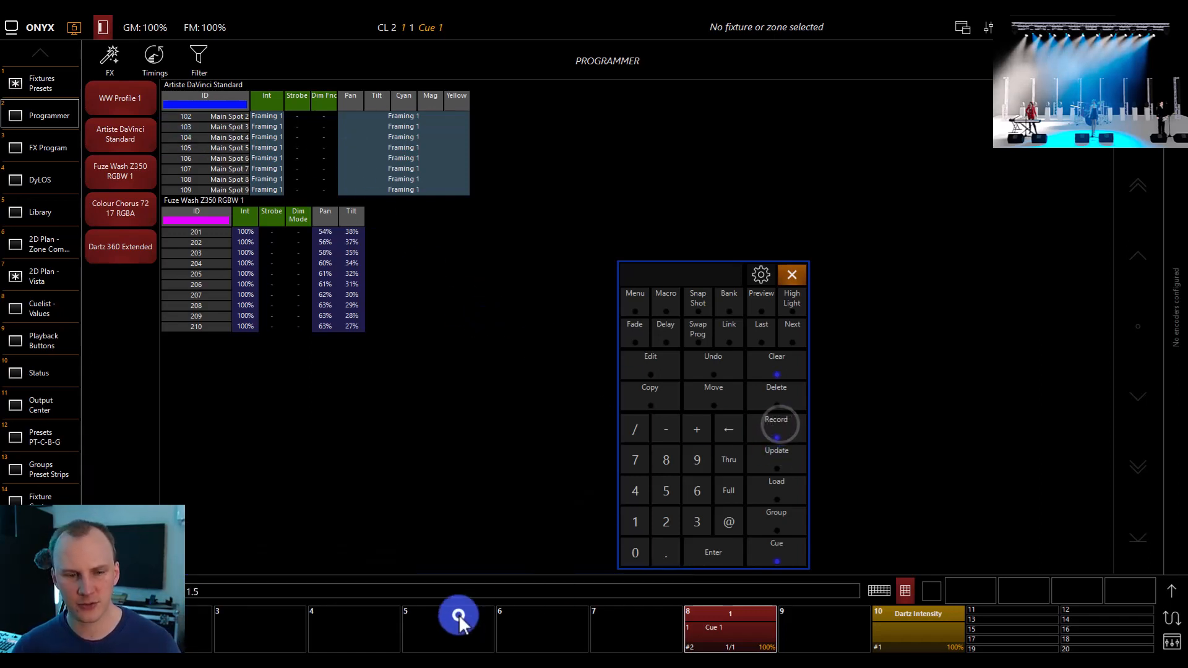
text(2)
key(Return)
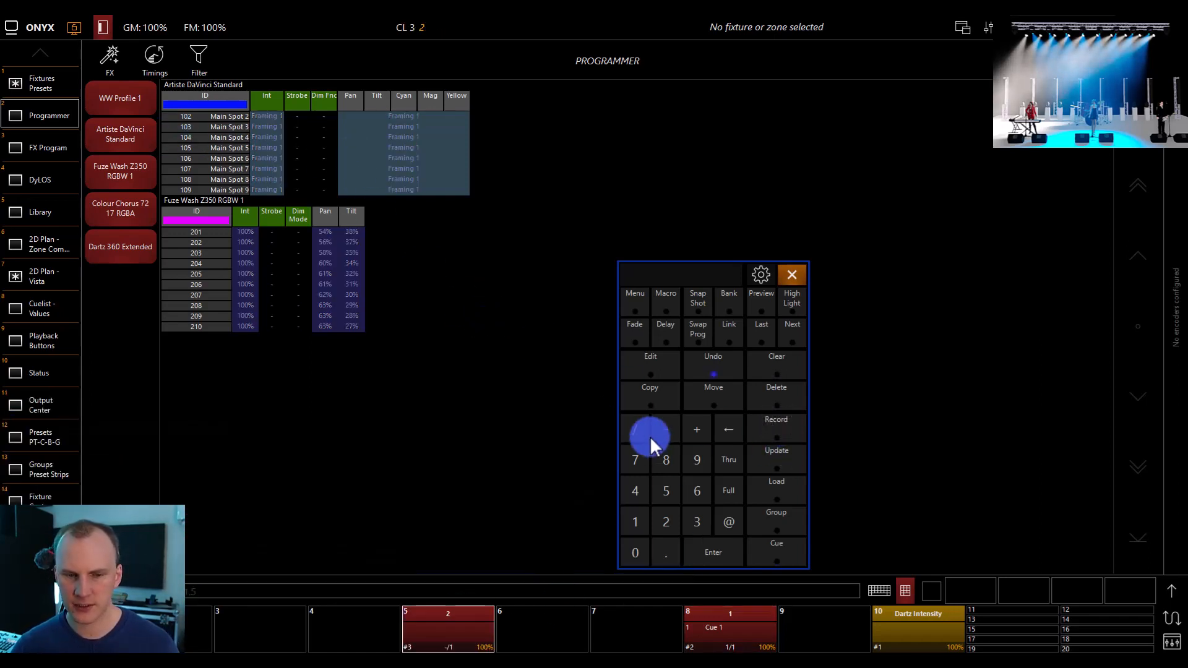
click(765, 369)
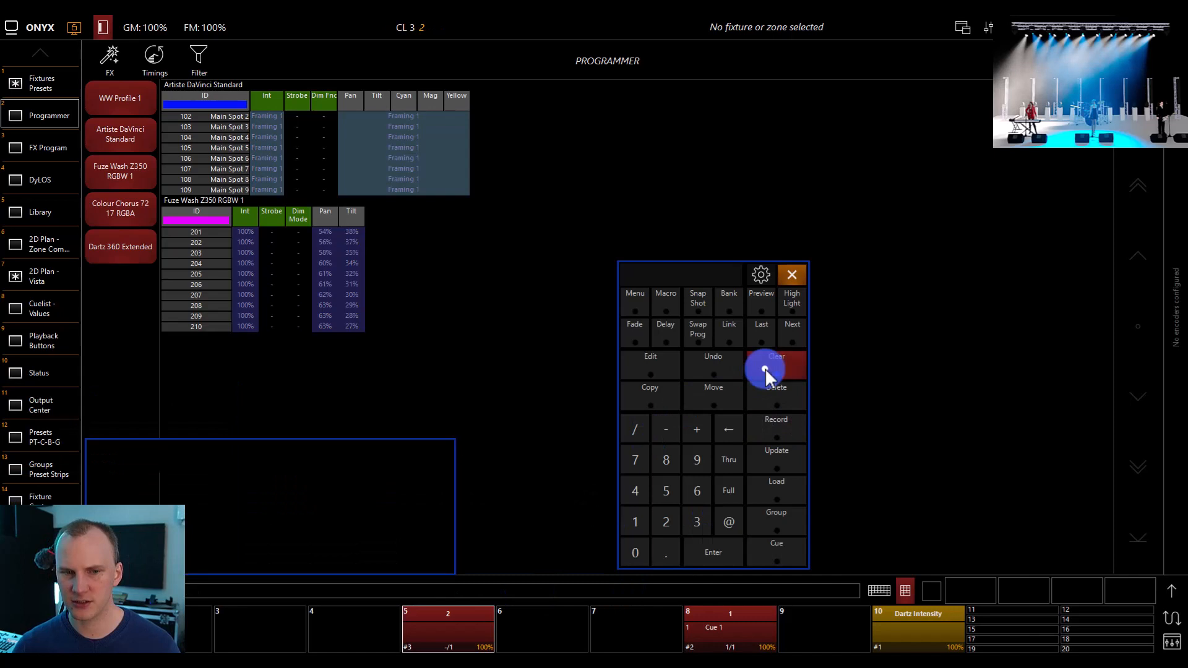
Release cuelist 1 on playback 8 and run cuelist 2 on playback 5
click(737, 626)
click(723, 549)
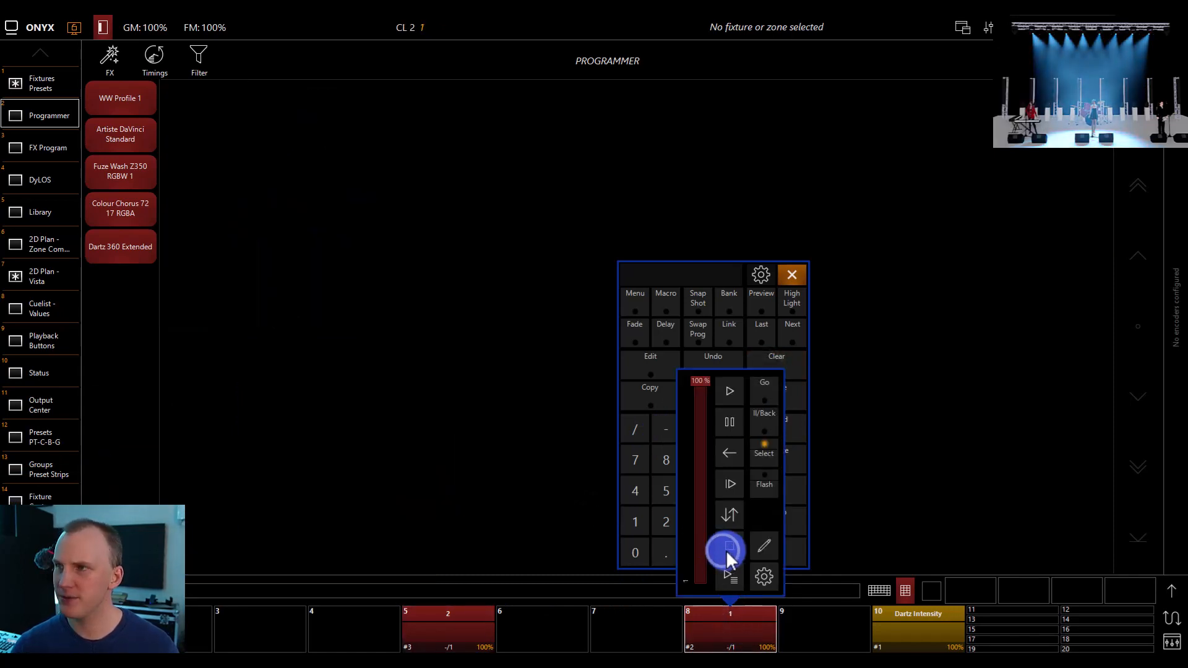
click(462, 616)
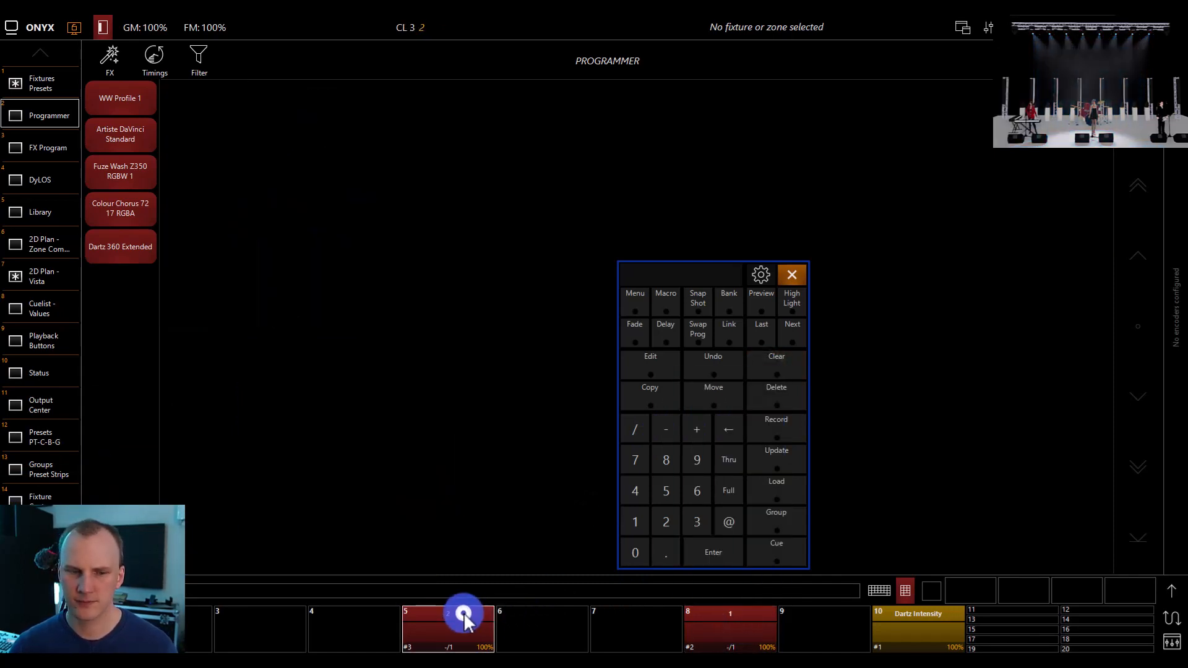
click(447, 391)
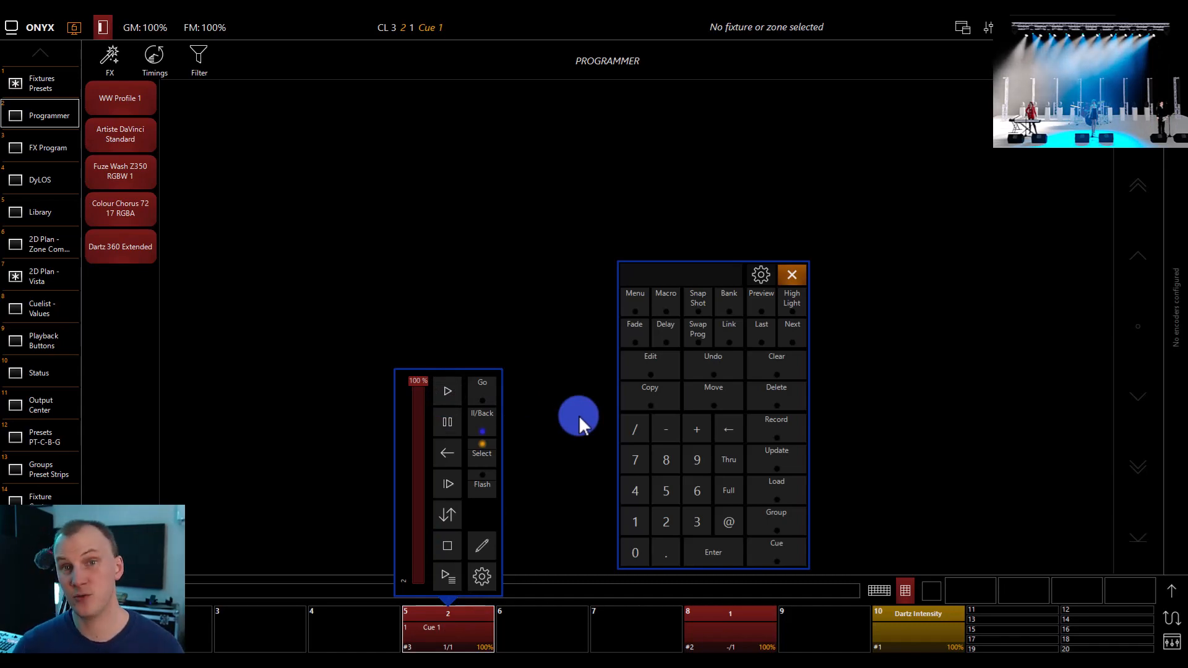
mouse_move(498, 636)
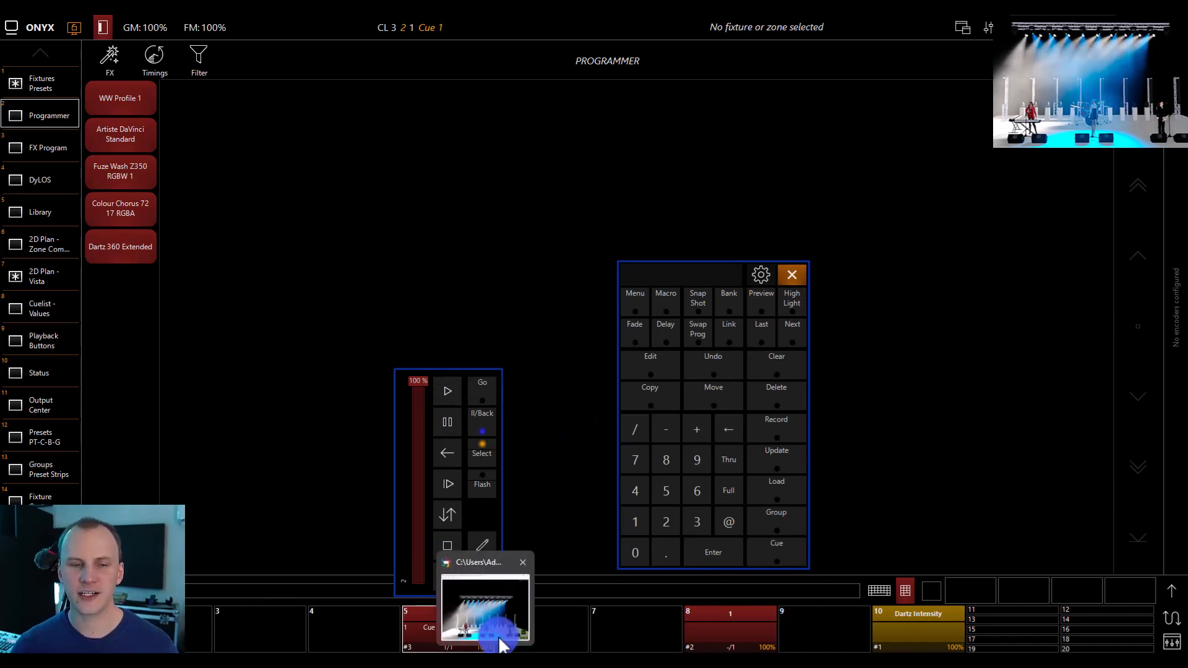
click(643, 487)
click(480, 487)
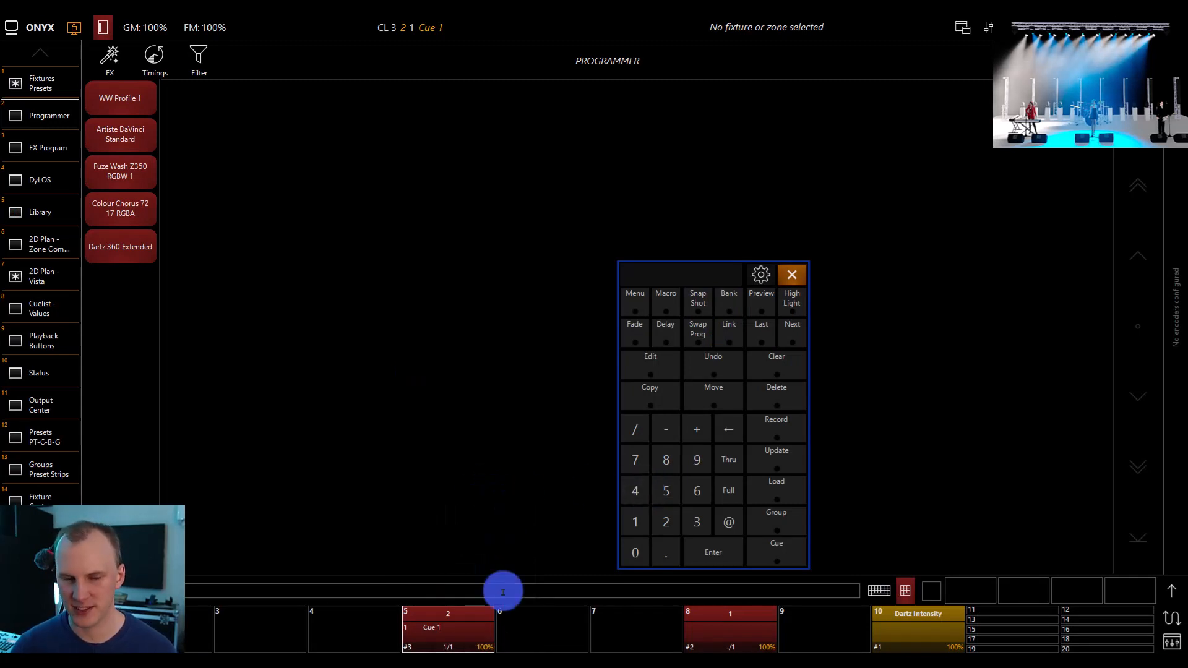
In cuelist 2's function assignments, enable the fader triggers for go on the way up and release on the way down
click(477, 625)
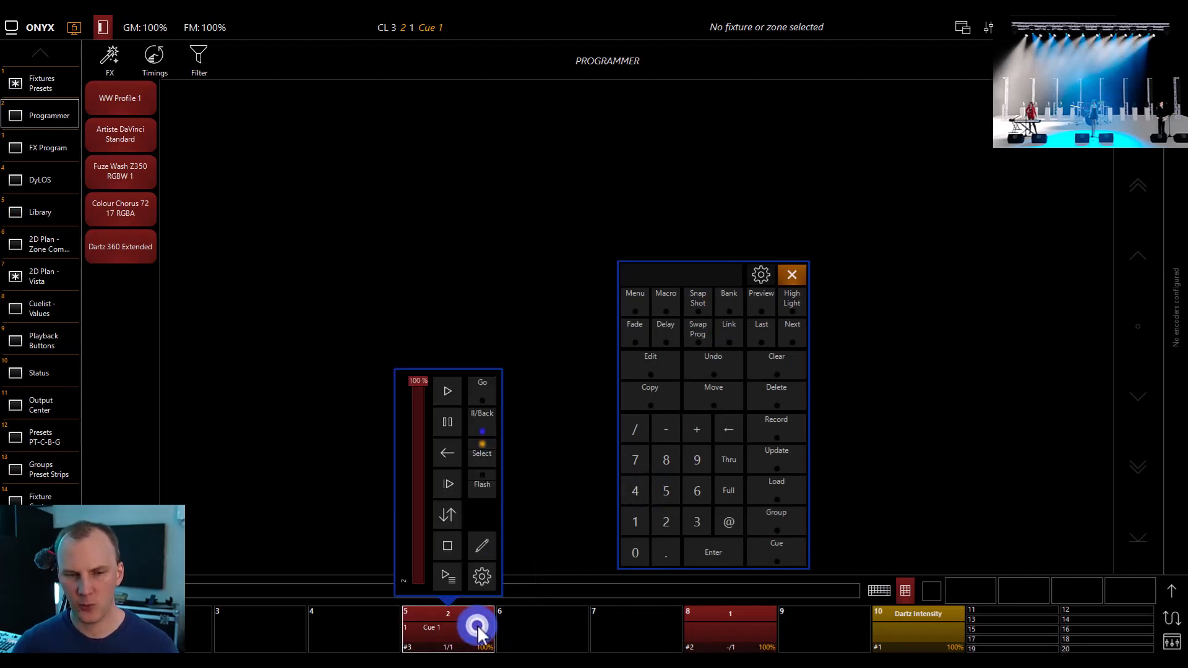
click(473, 573)
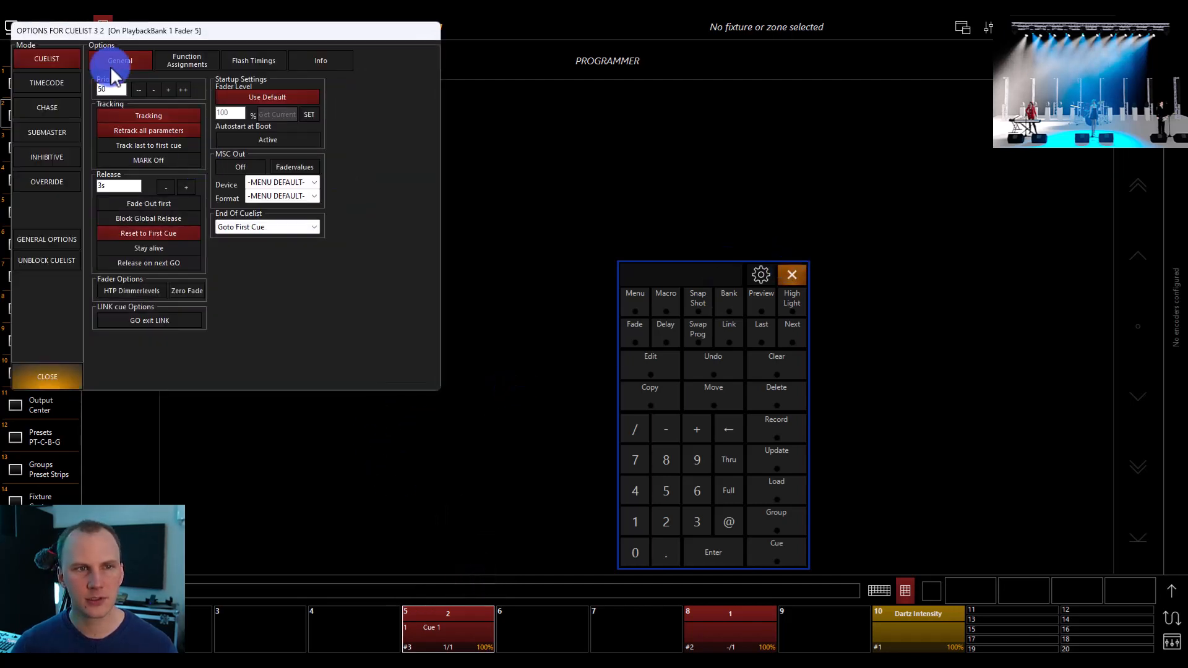
click(188, 56)
click(273, 179)
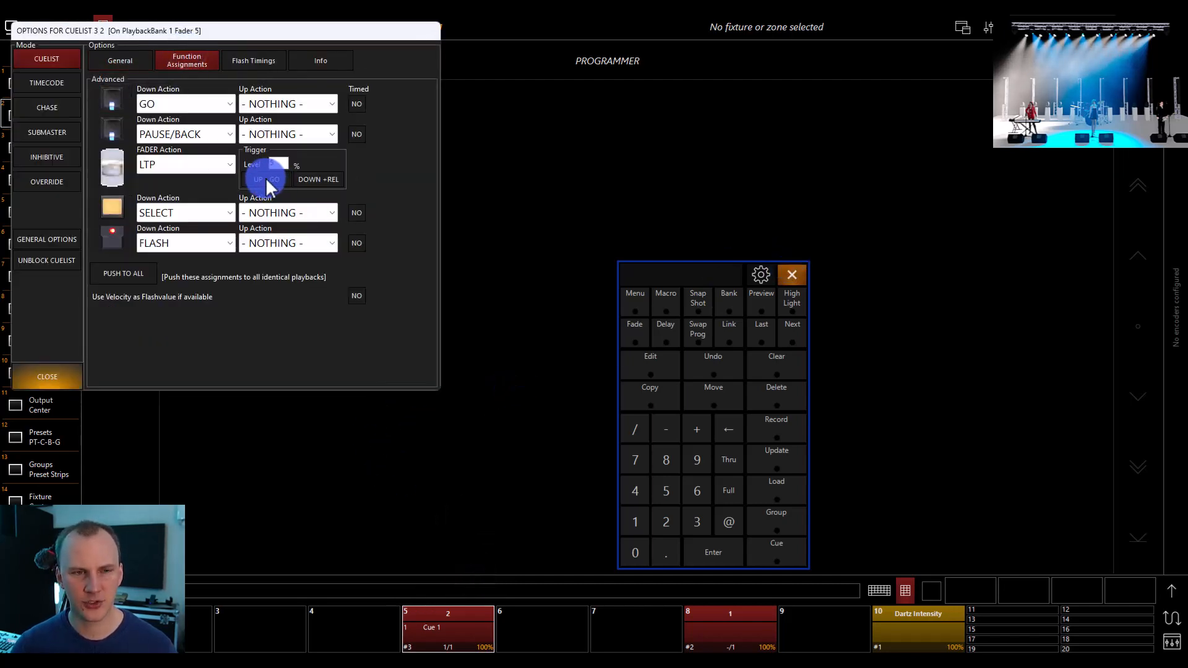
click(313, 180)
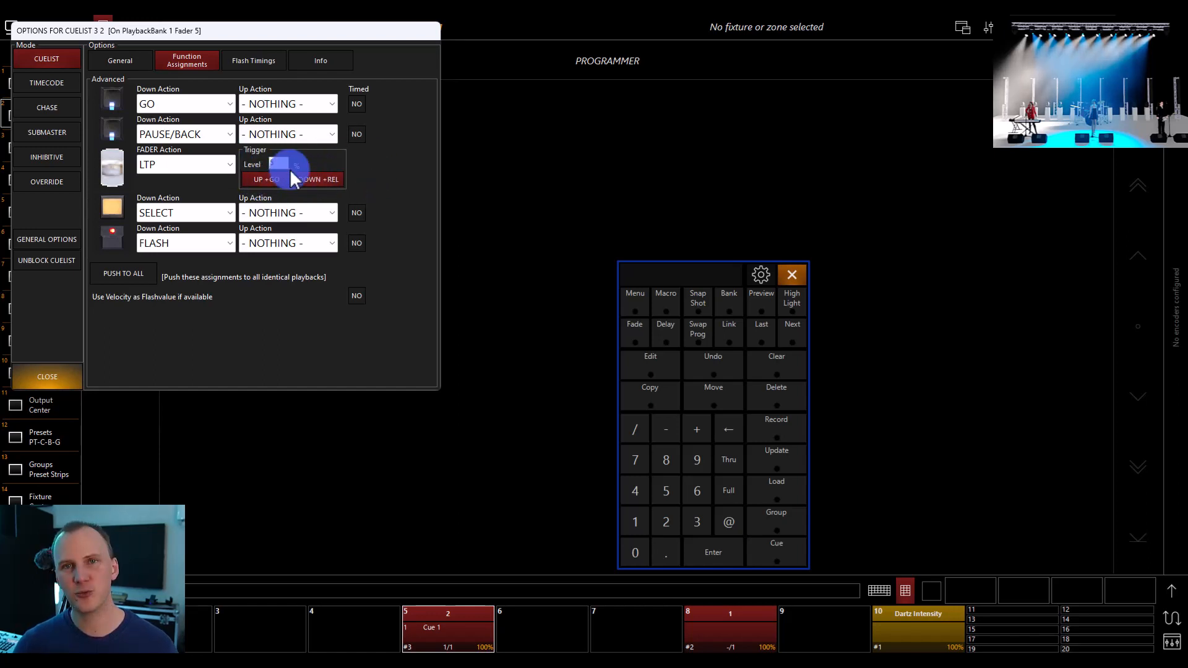
click(58, 387)
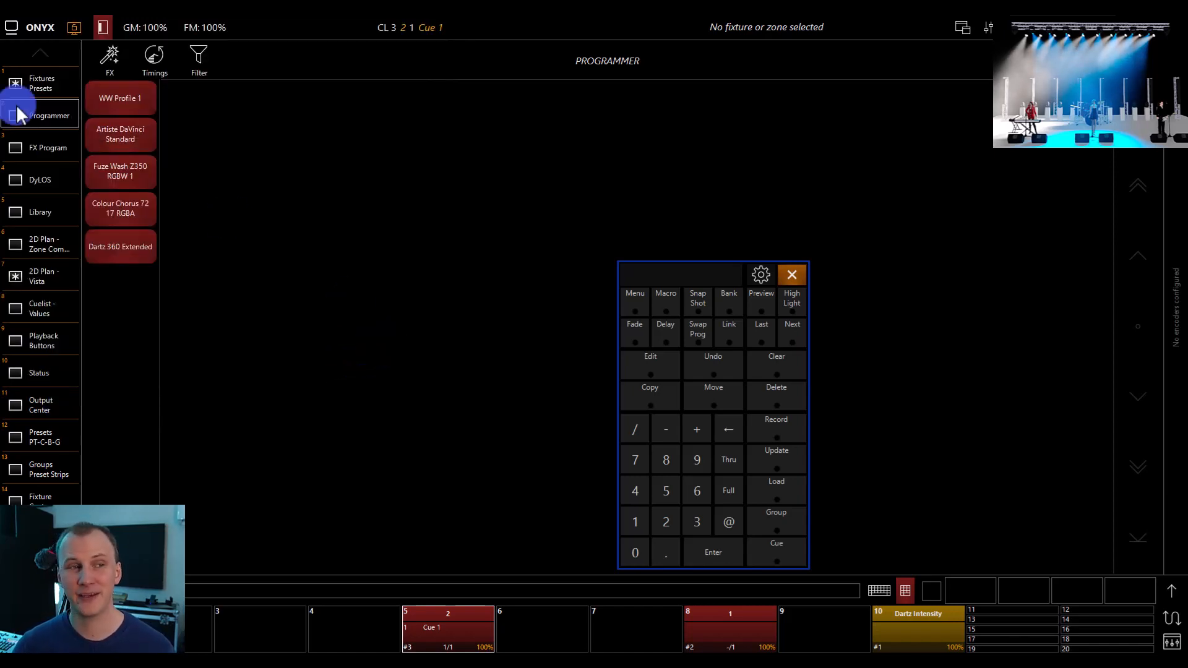
click(34, 74)
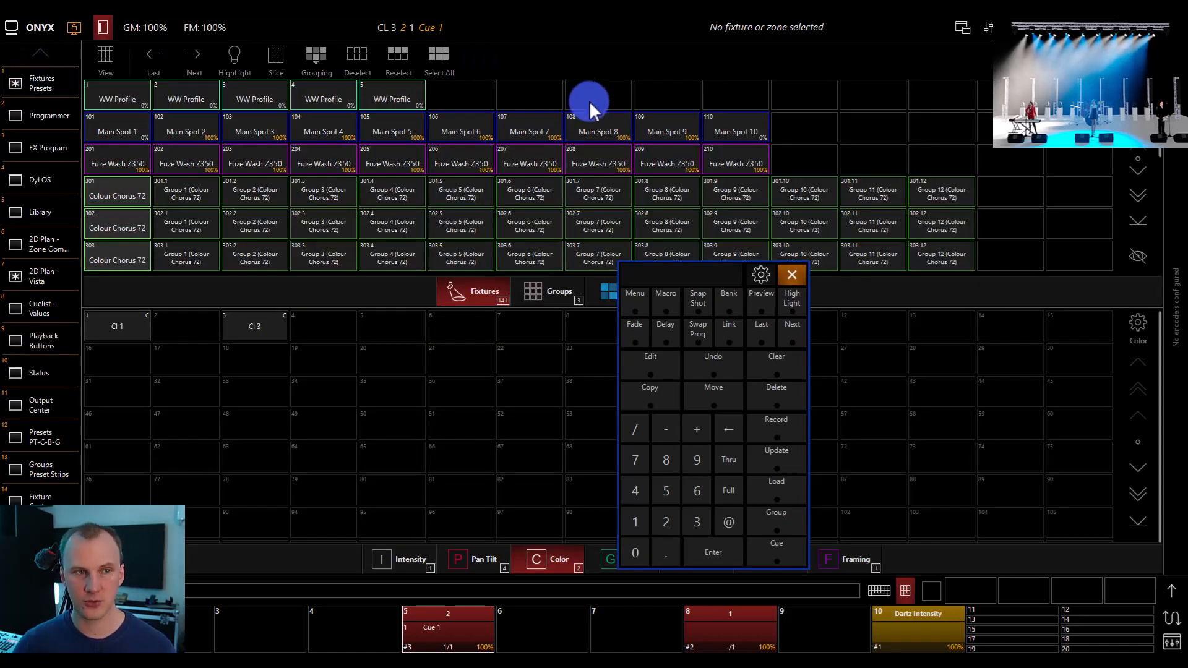
click(150, 164)
click(180, 162)
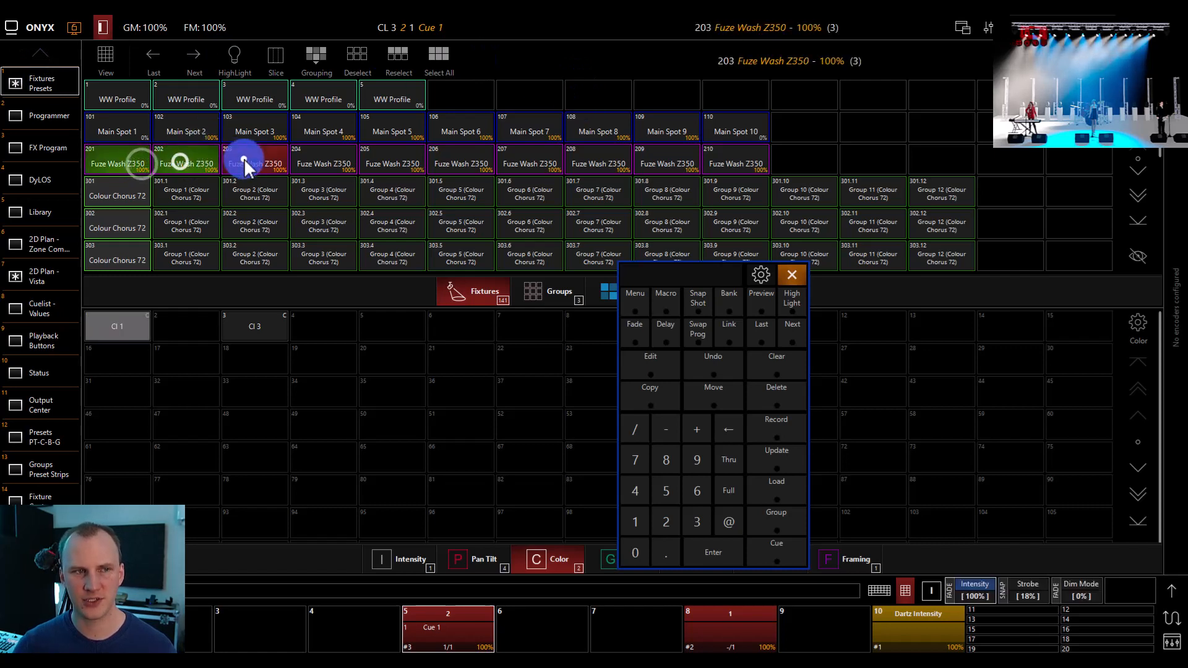
click(243, 159)
click(255, 158)
click(192, 159)
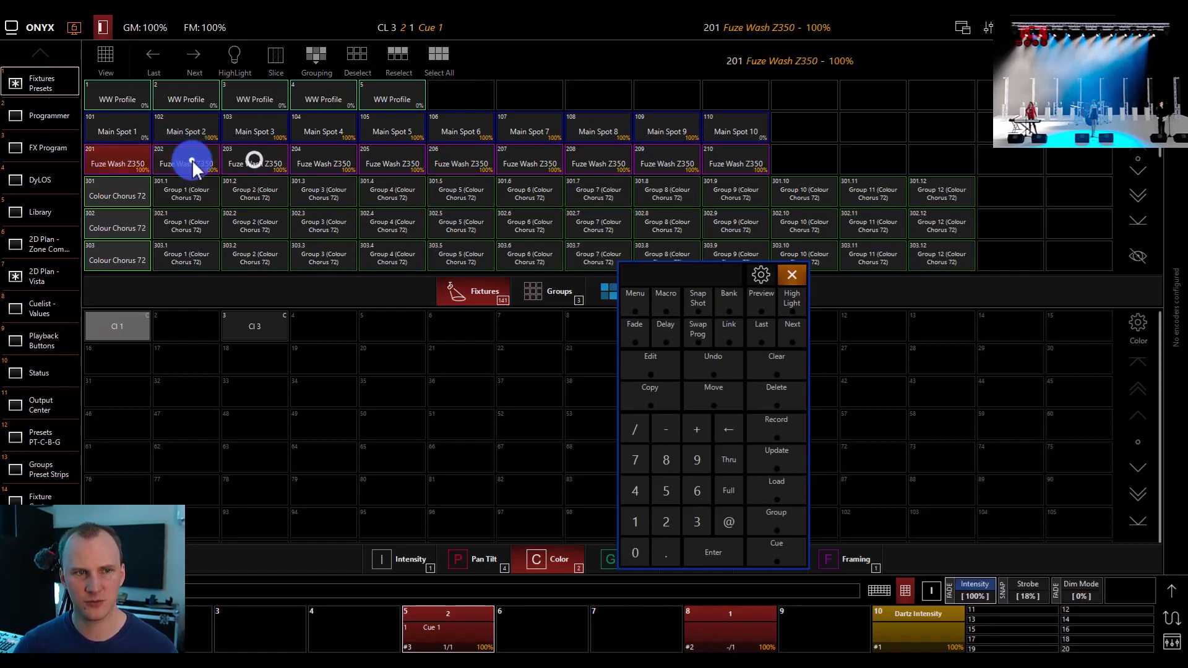
click(120, 162)
Return to the Programmer and load the values of cuelist 2 into it
click(27, 104)
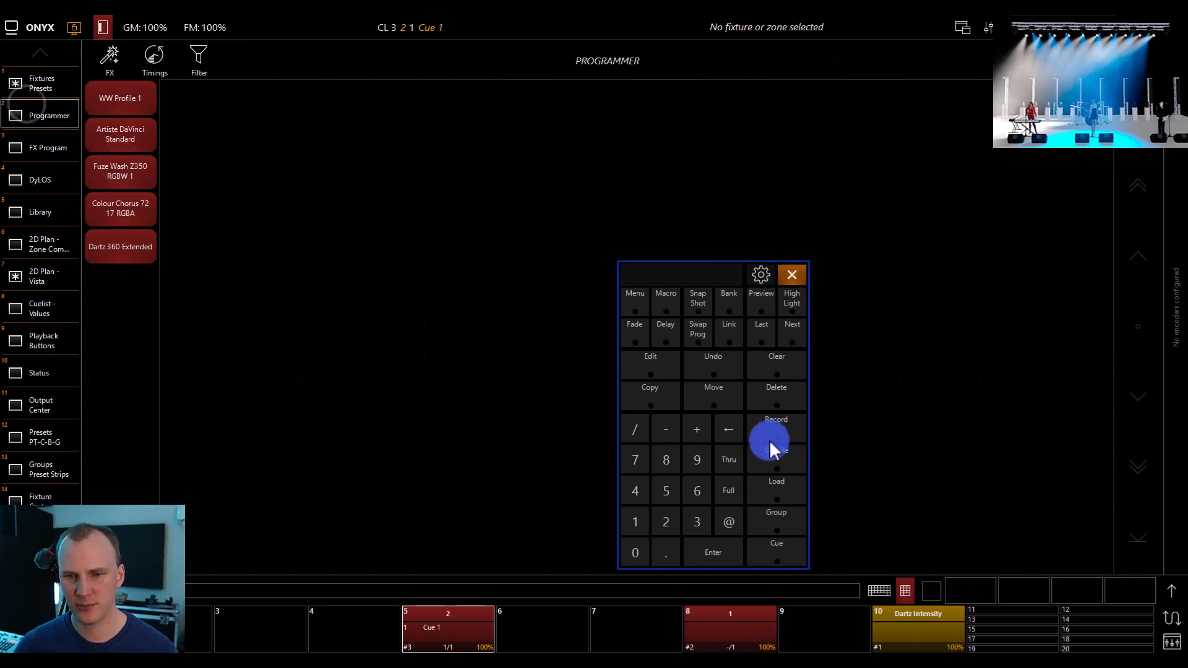
click(780, 485)
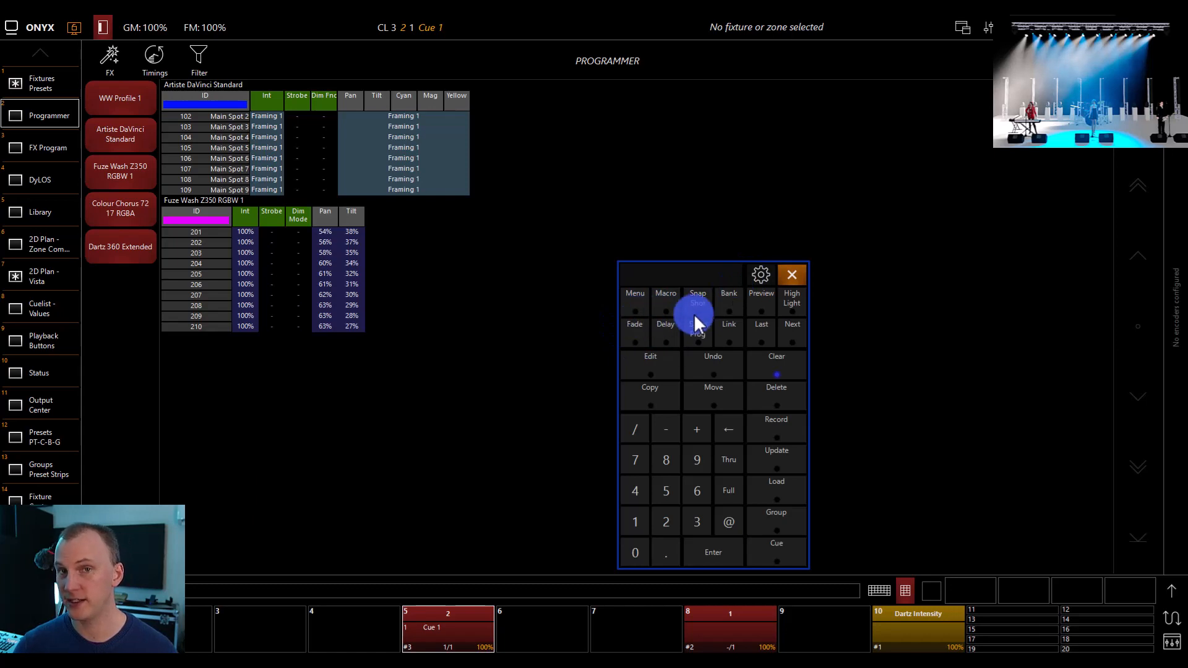
View the Record options and the available cue time choices
click(777, 428)
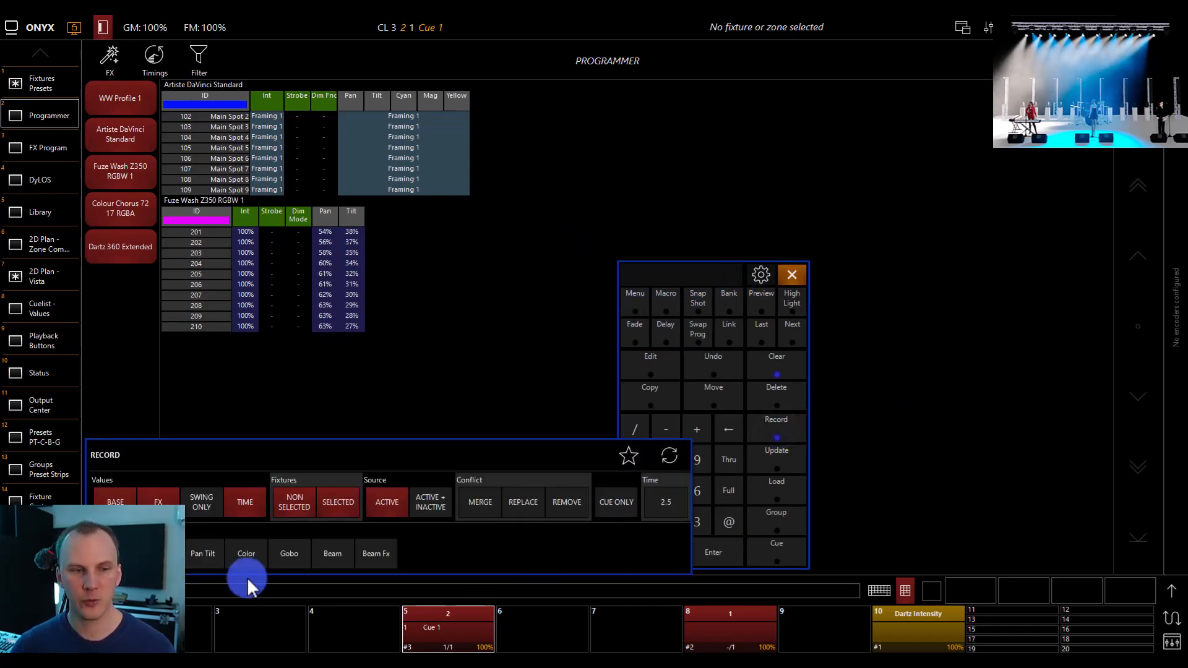
click(668, 503)
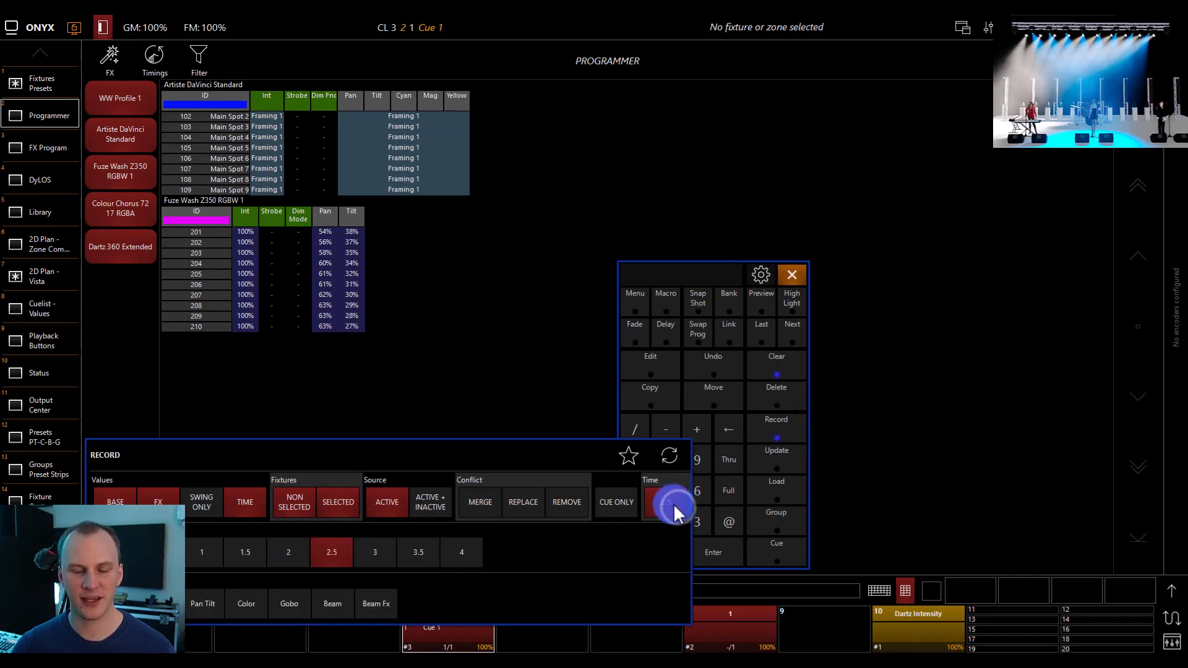
click(448, 554)
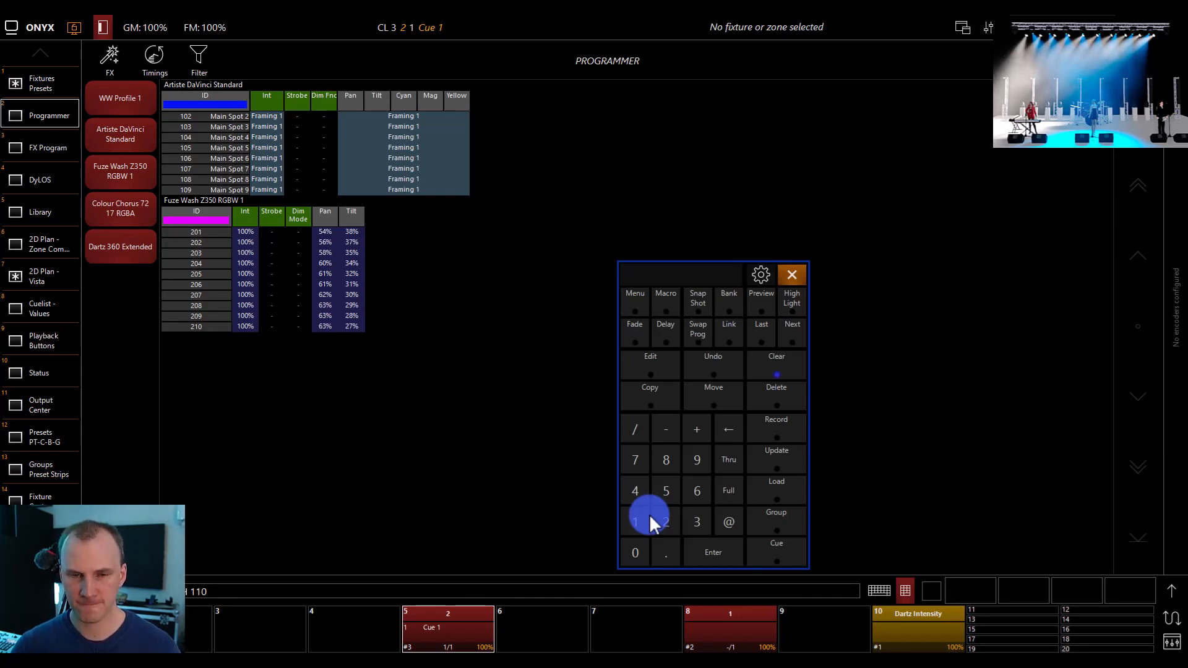
Select fixtures 101 thru 110 and give them a fade time of 2s, with 2s / 5s for intensity
key(Return)
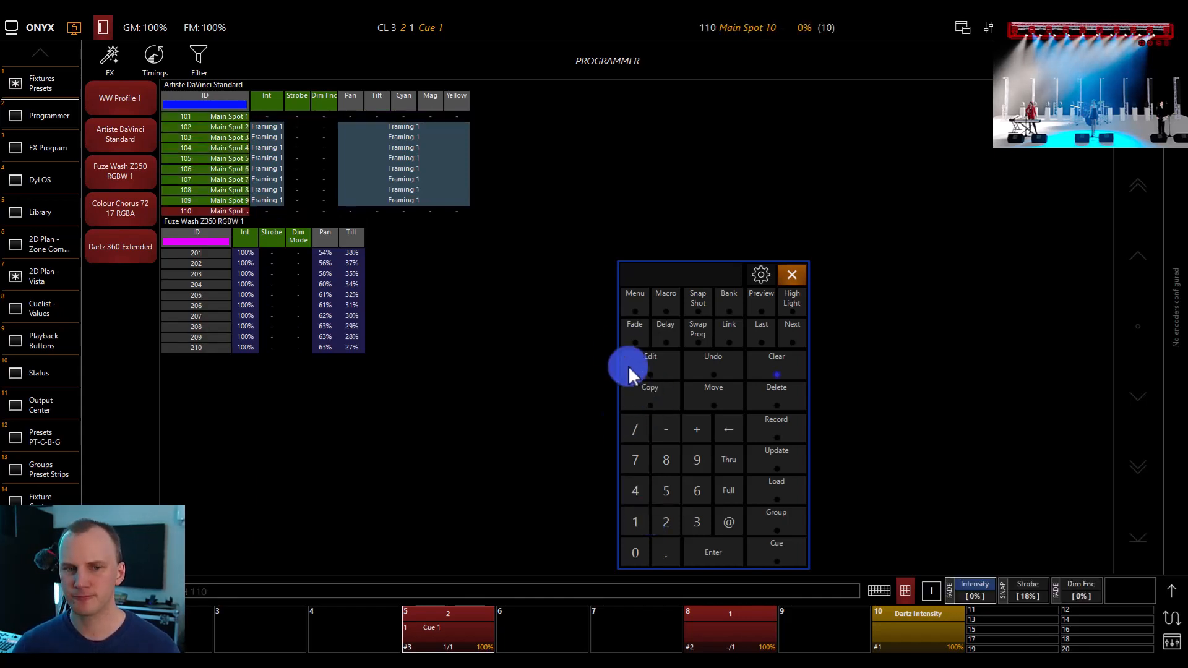
click(633, 337)
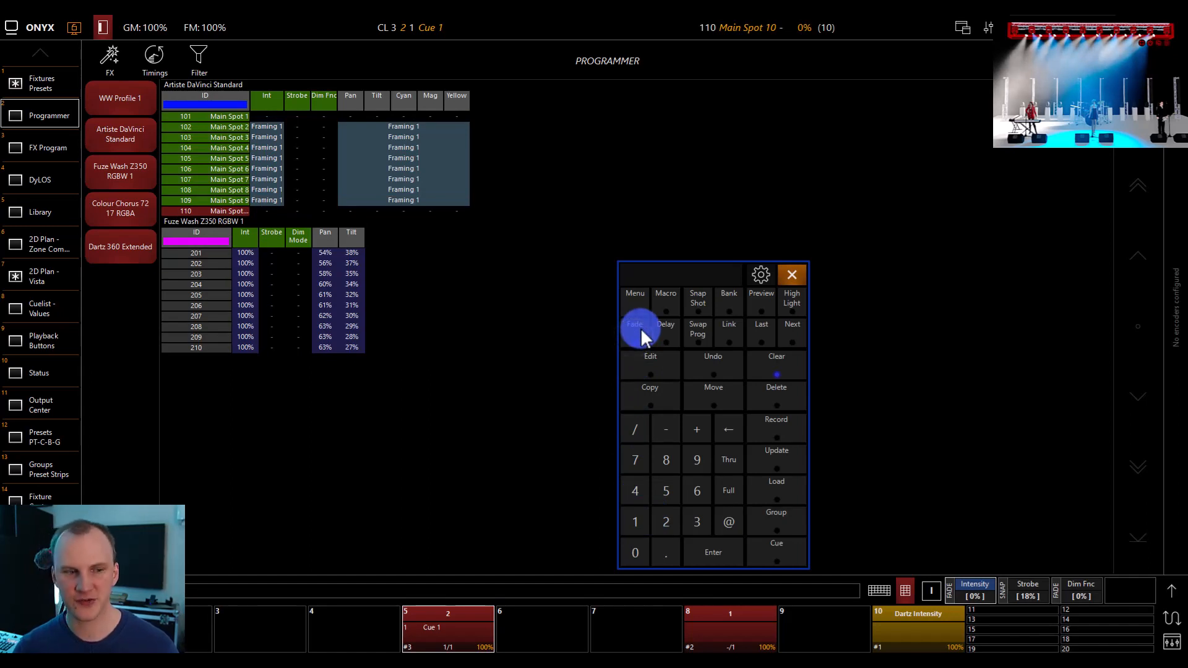
key(Return)
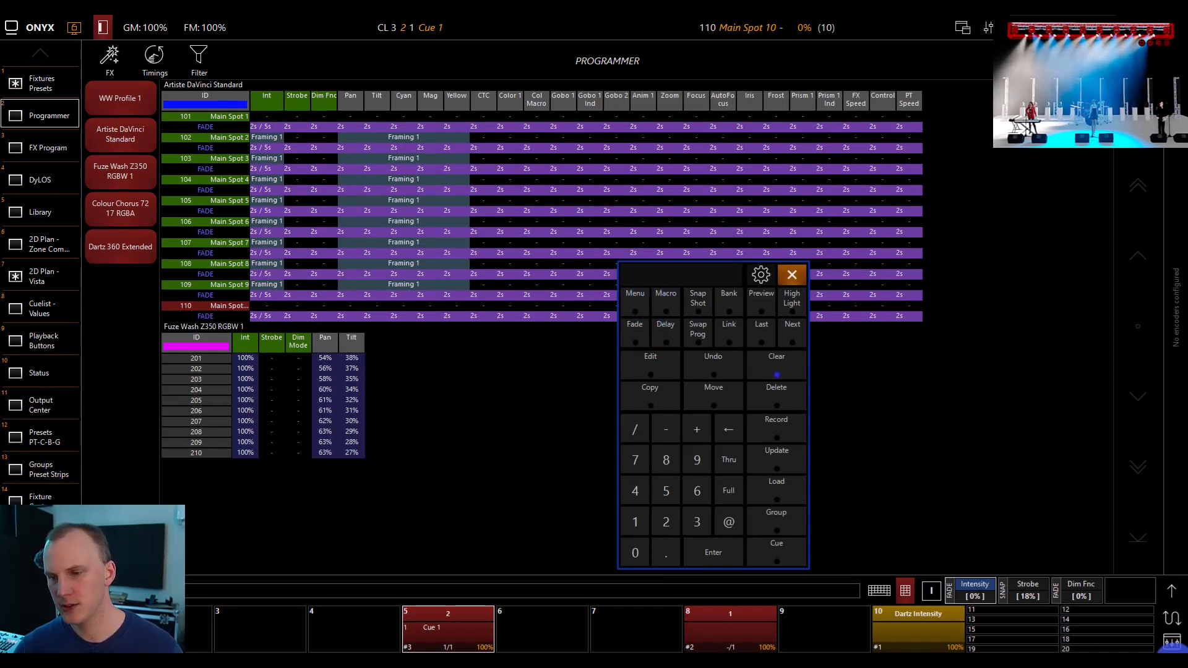
Fan a delay of 1 thru 5 seconds across the intensity, strobe and dimmer function parameters of fixtures 101 to 110
click(1169, 593)
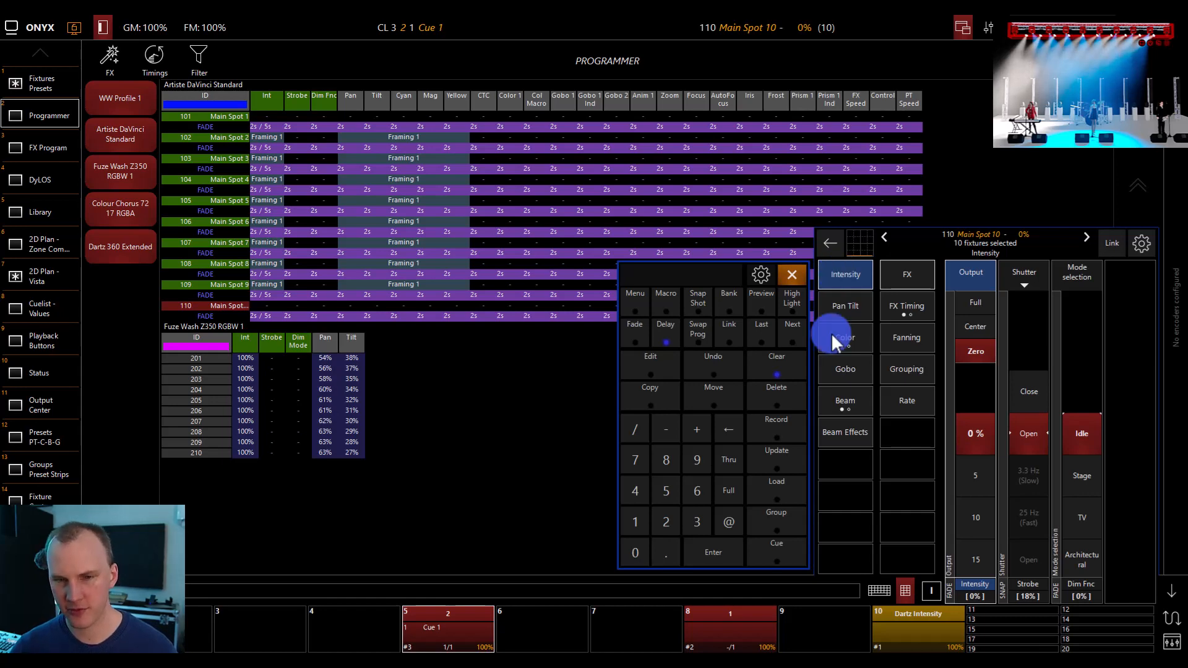
click(742, 448)
text(5)
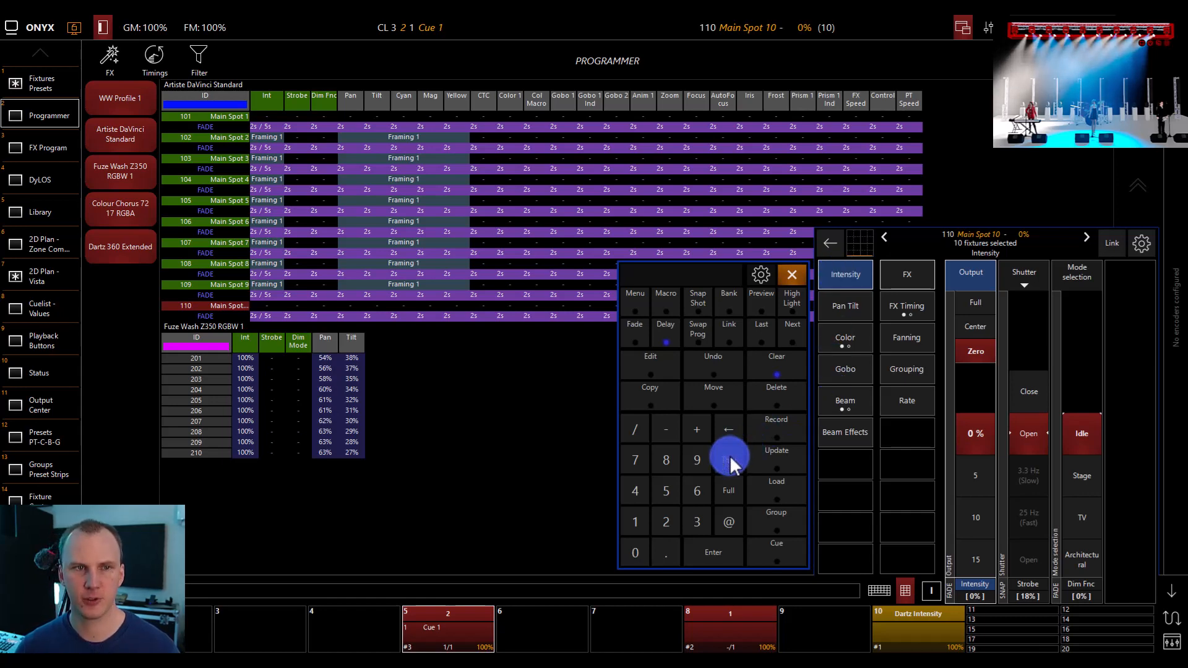
key(Return)
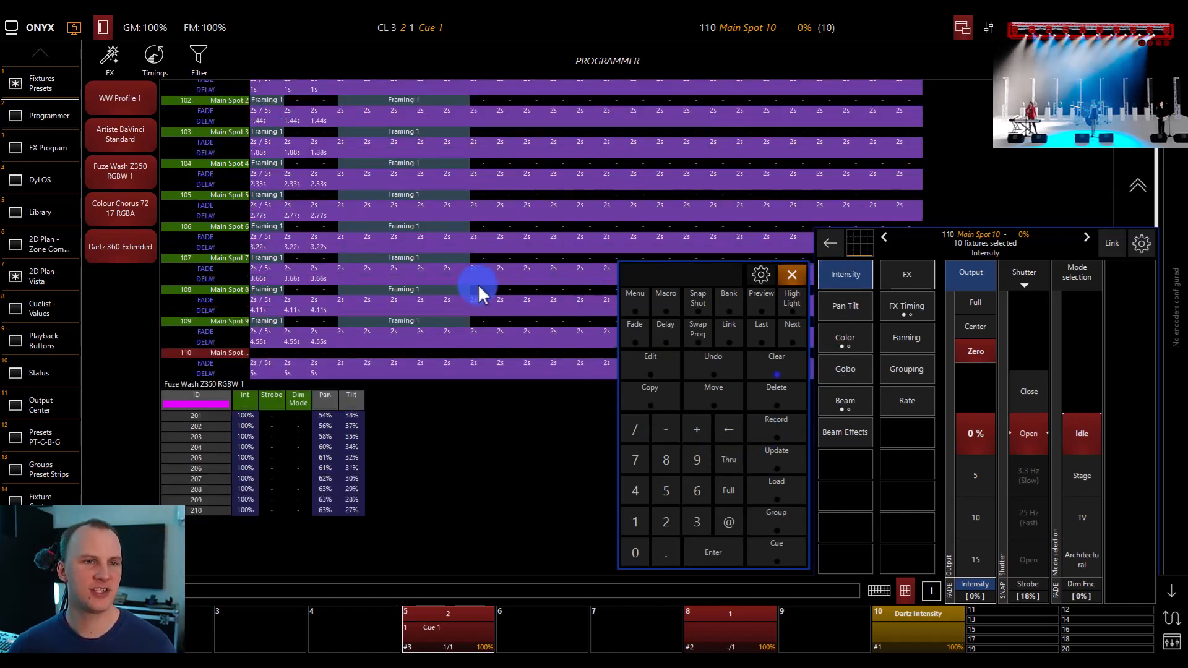
scroll(478, 285, up, 3)
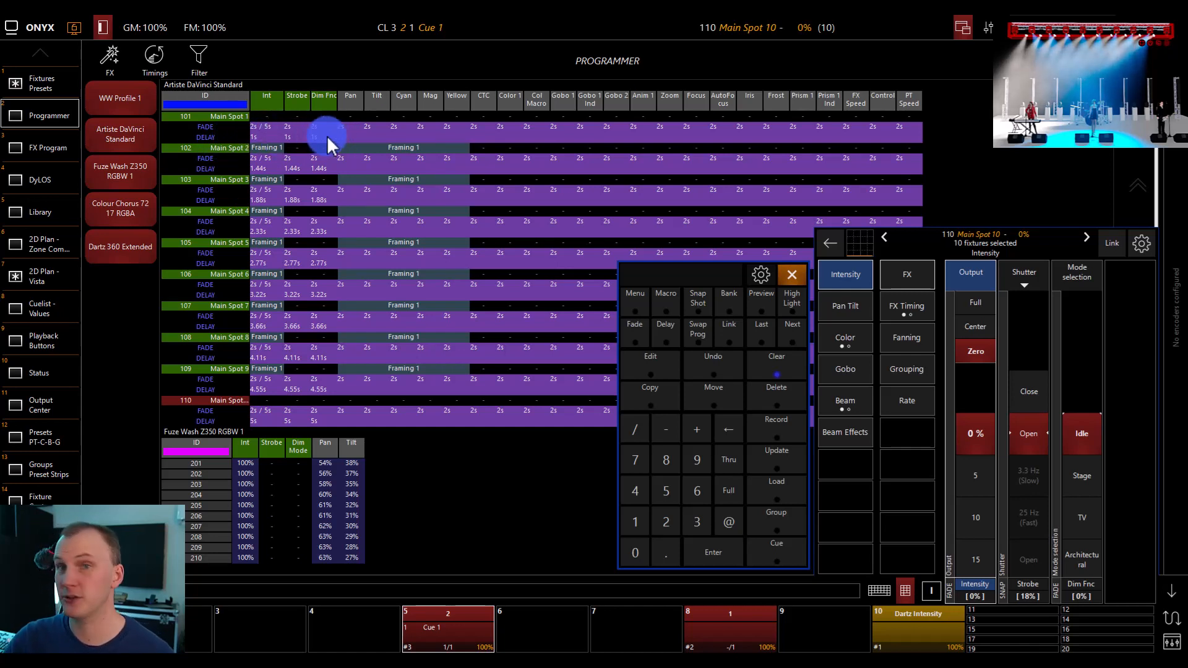
Record the timed look to playback 6 as a cuelist named 3 and clear the programmer
click(770, 431)
click(529, 626)
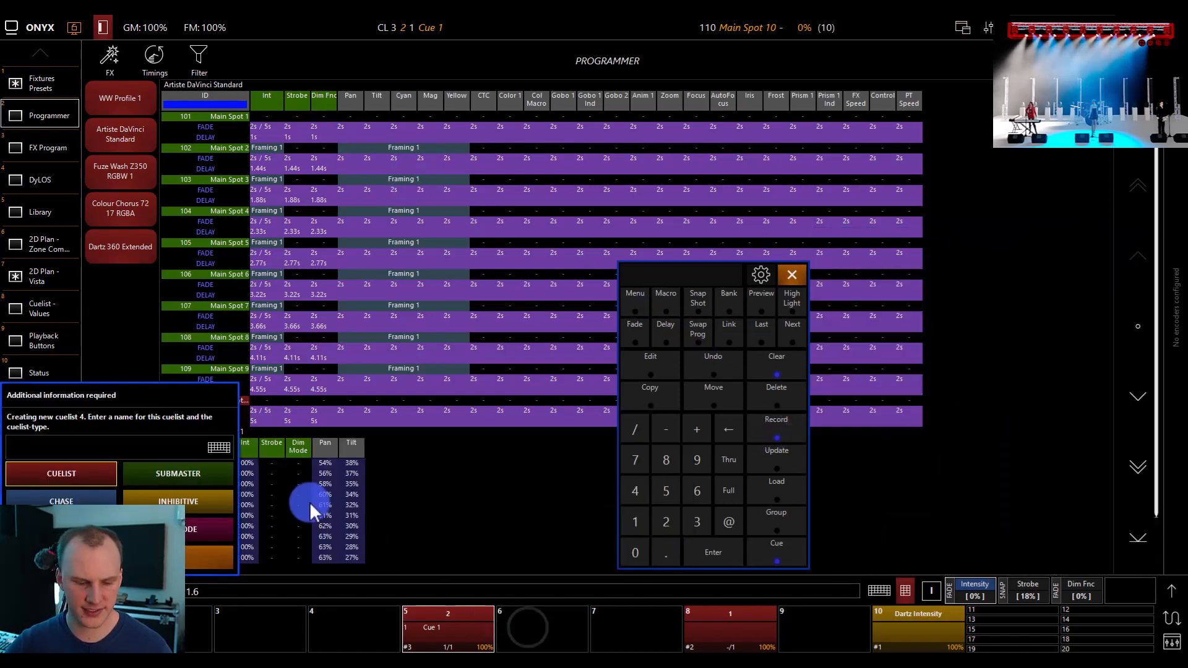
text(3)
key(Return)
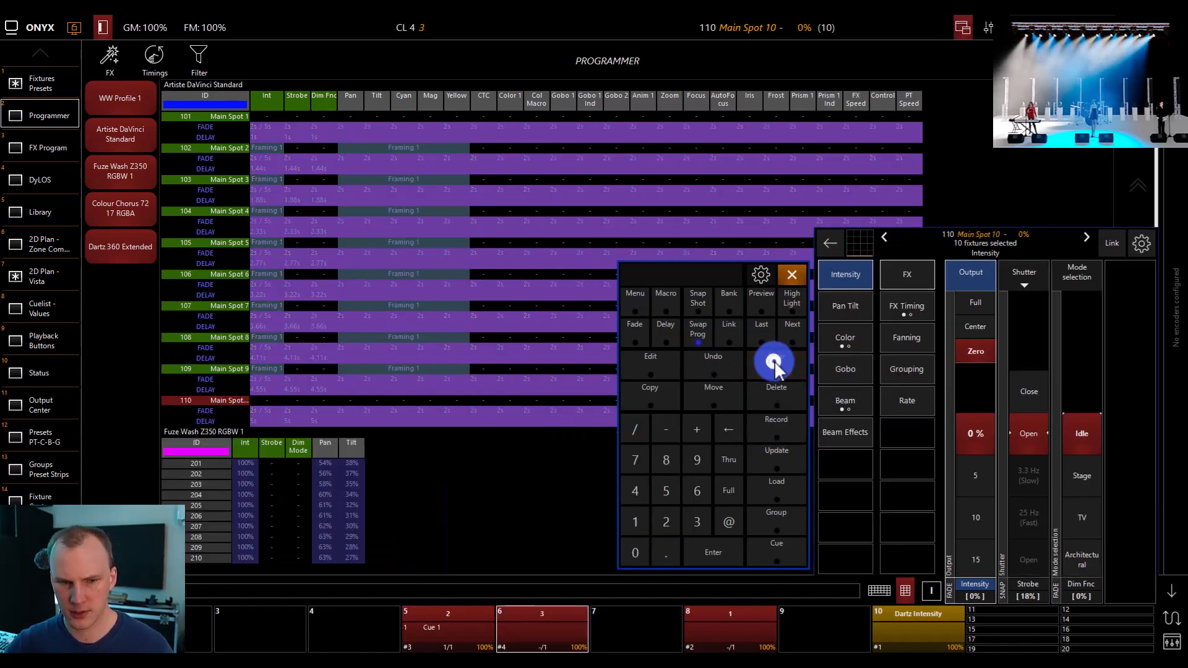
click(774, 362)
Release the cuelist on playback 5, start cuelist 3 on playback 6 and deselect the cuelist
click(482, 609)
click(443, 547)
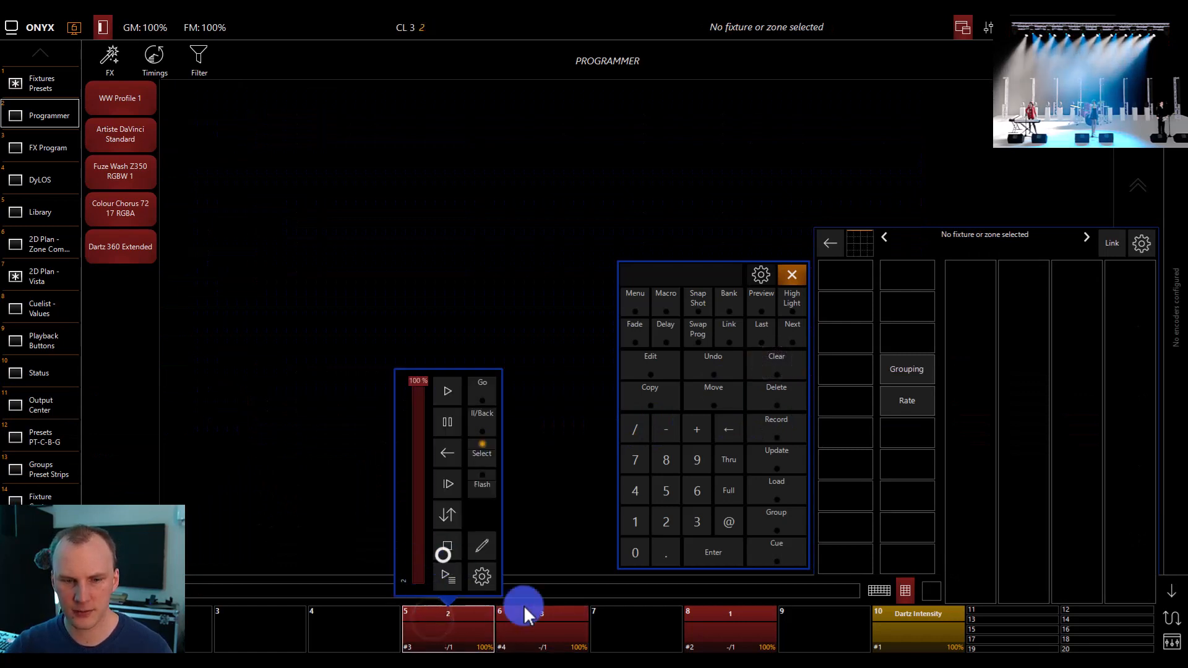
click(555, 627)
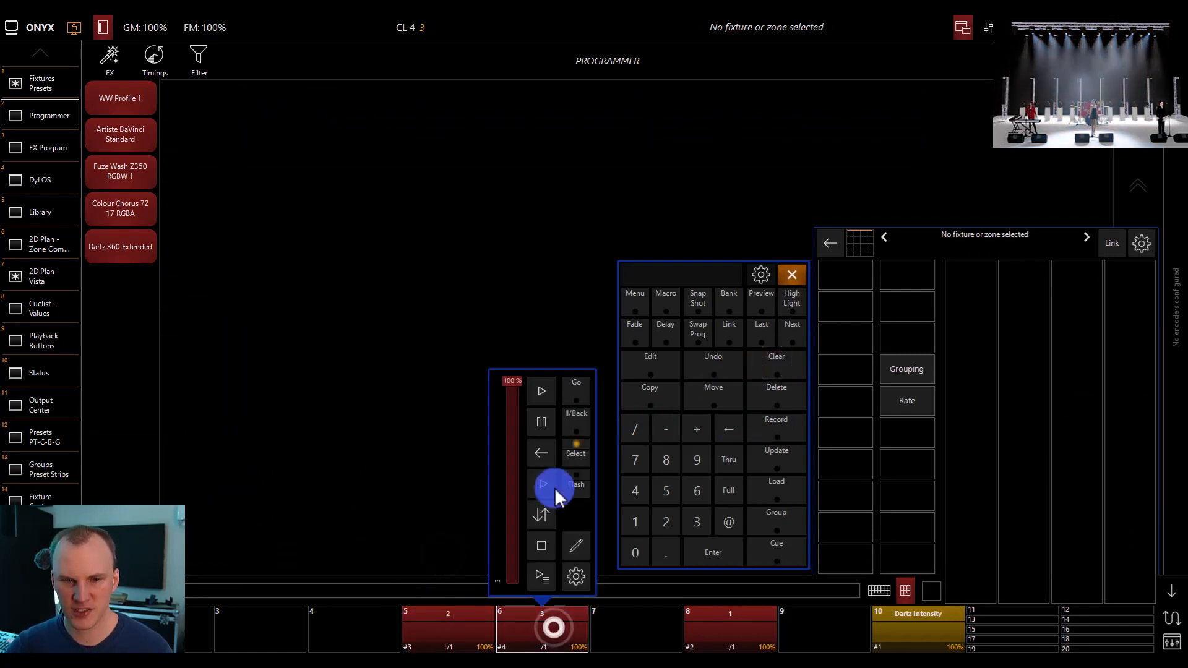
click(540, 391)
click(619, 627)
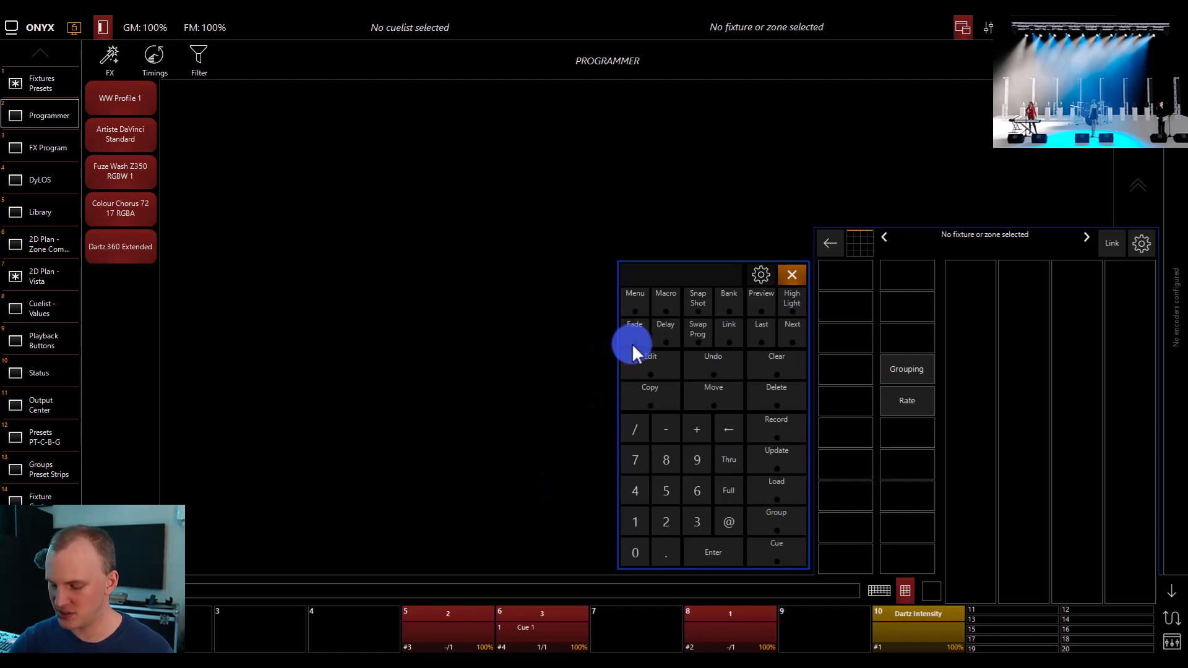
Fan a fade time of 1 thru 10 seconds across fixtures 101 thru 110, and clear the programmer
text(101 thru 110)
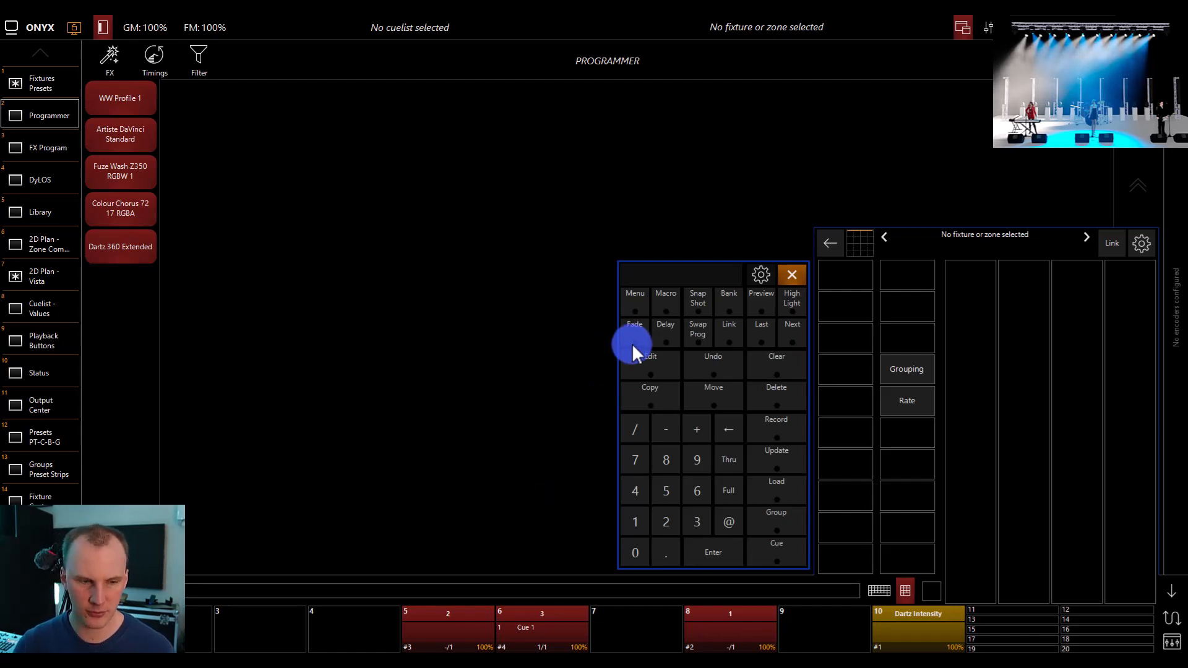
key(Return)
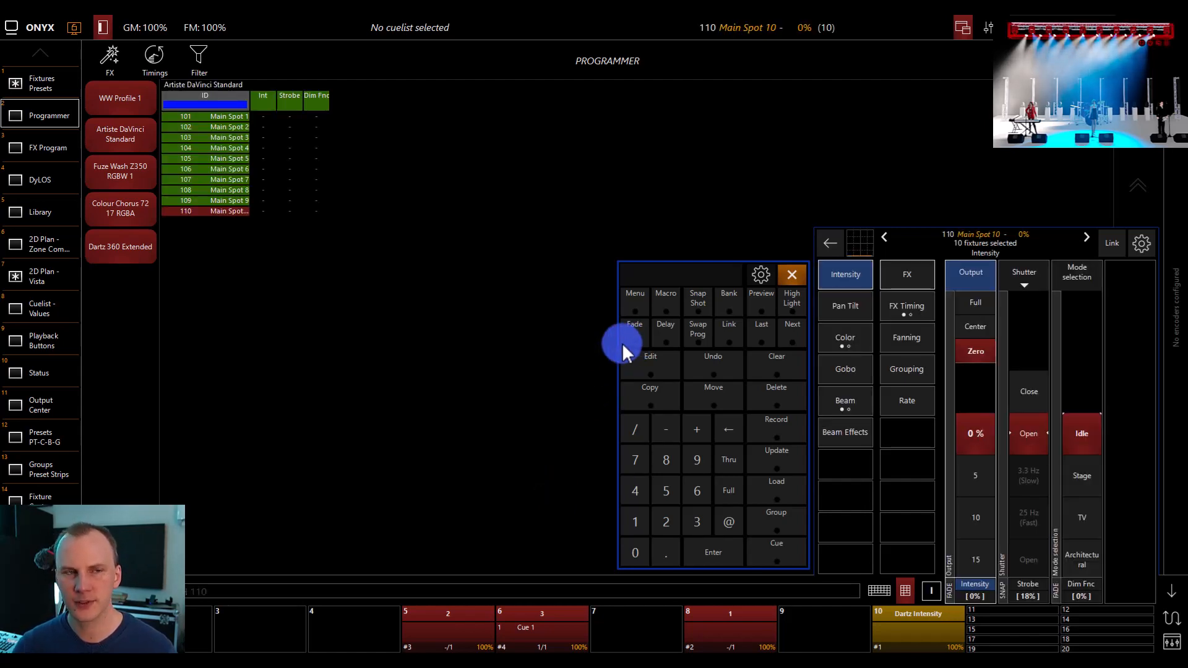
click(627, 340)
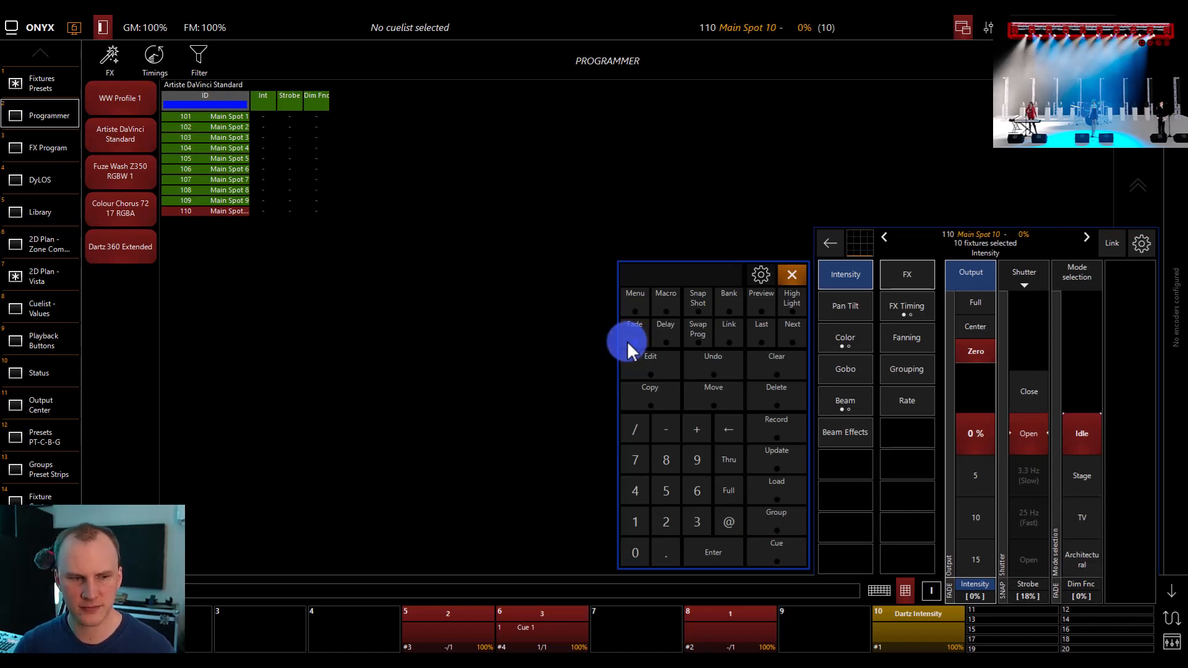
key(Return)
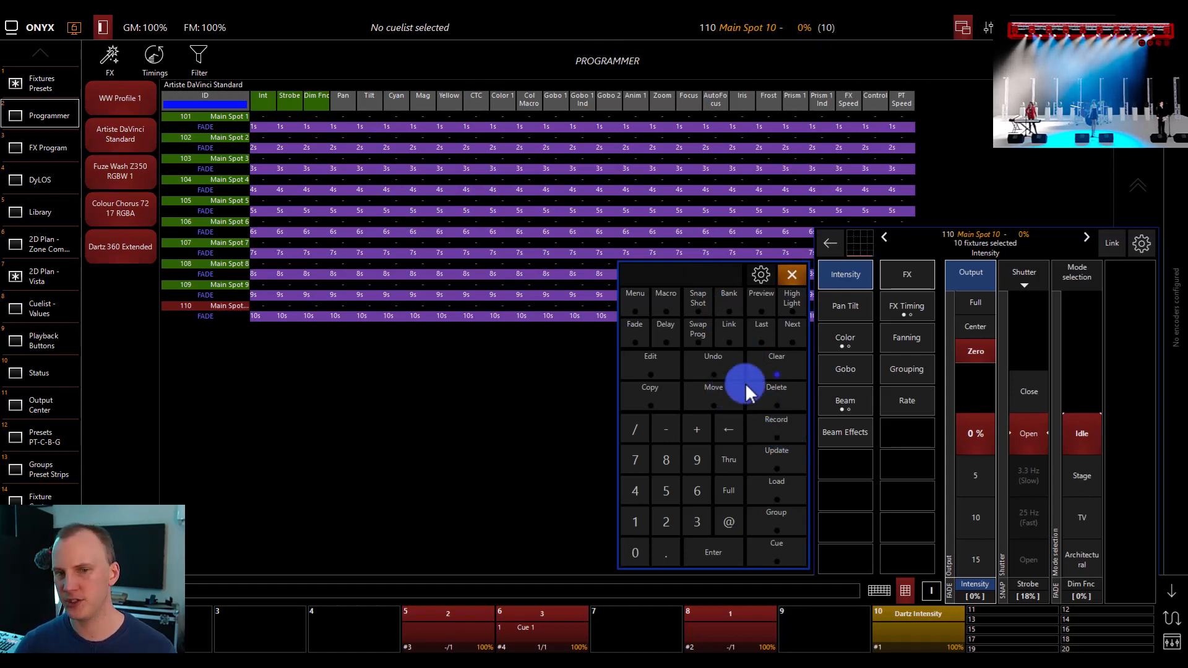
click(767, 372)
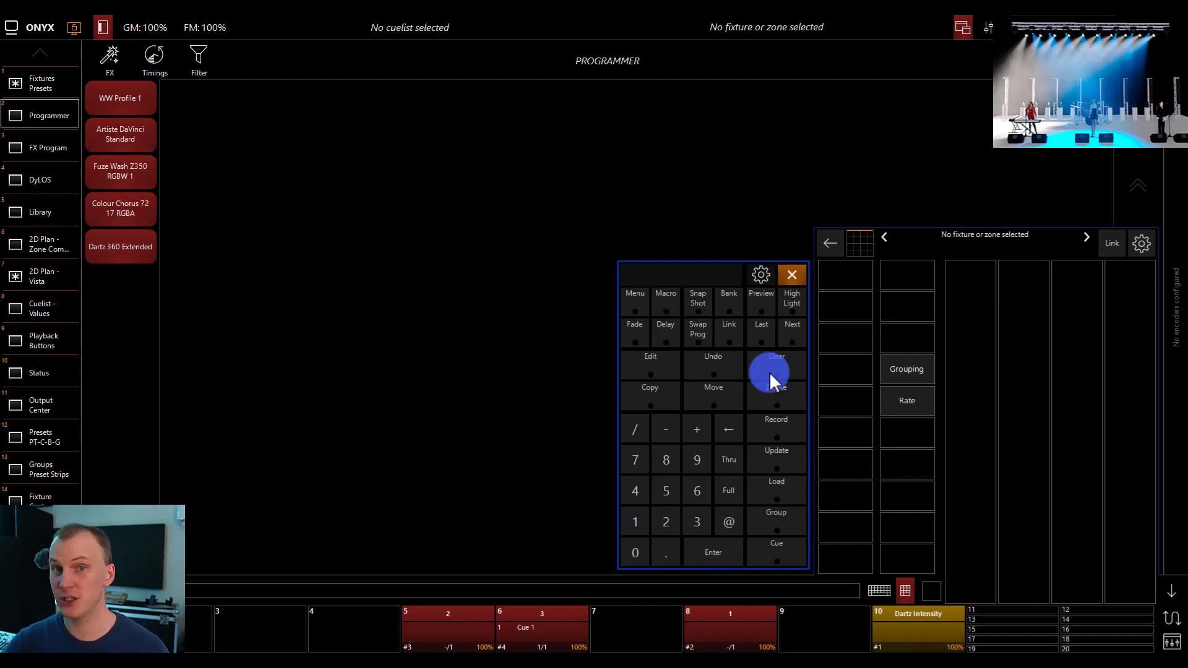
Show the 2D Plan - Vista view and select fixtures 101 to 110
click(31, 83)
click(550, 244)
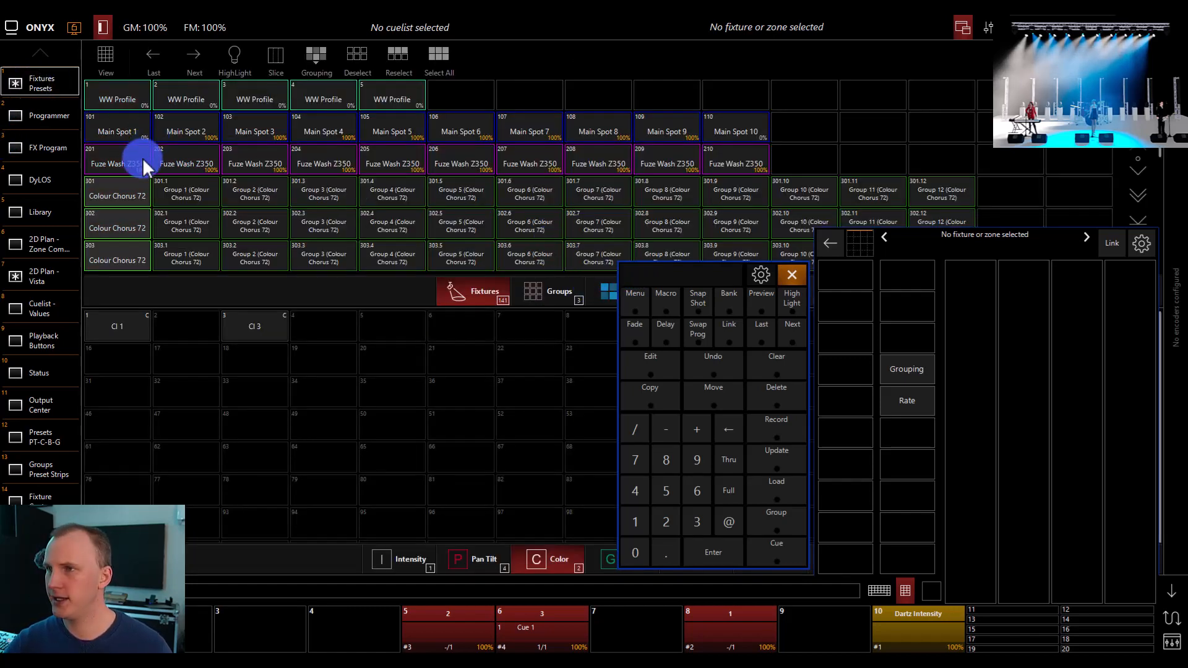
click(66, 254)
click(67, 266)
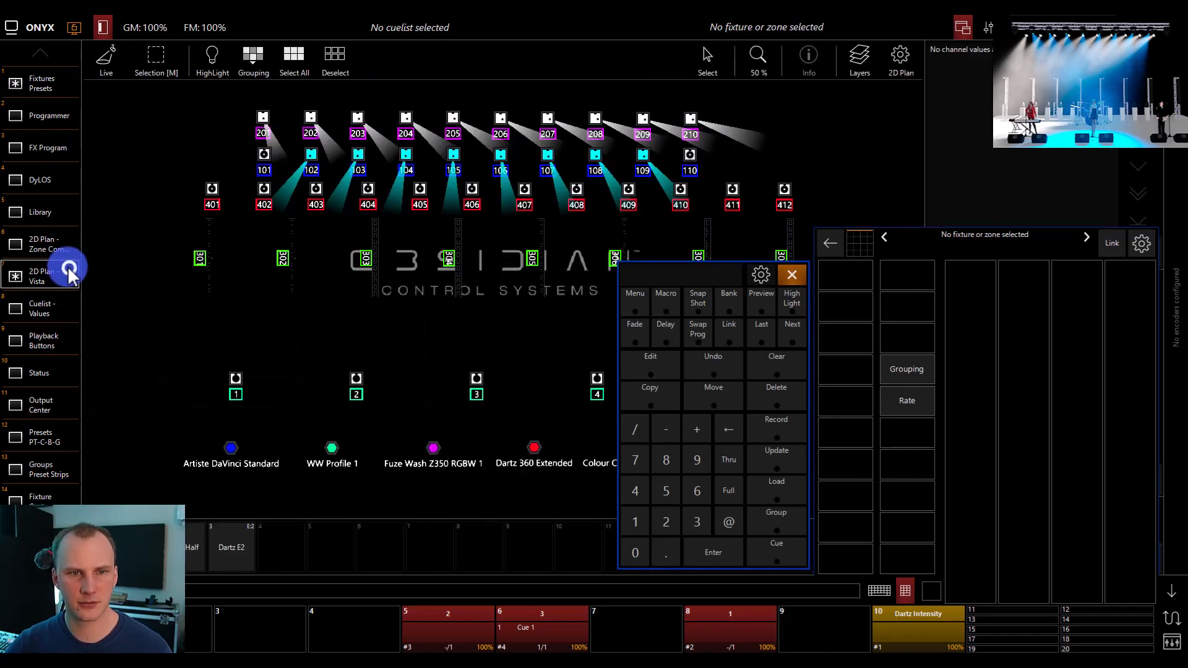
drag(237, 138, 722, 179)
click(1084, 468)
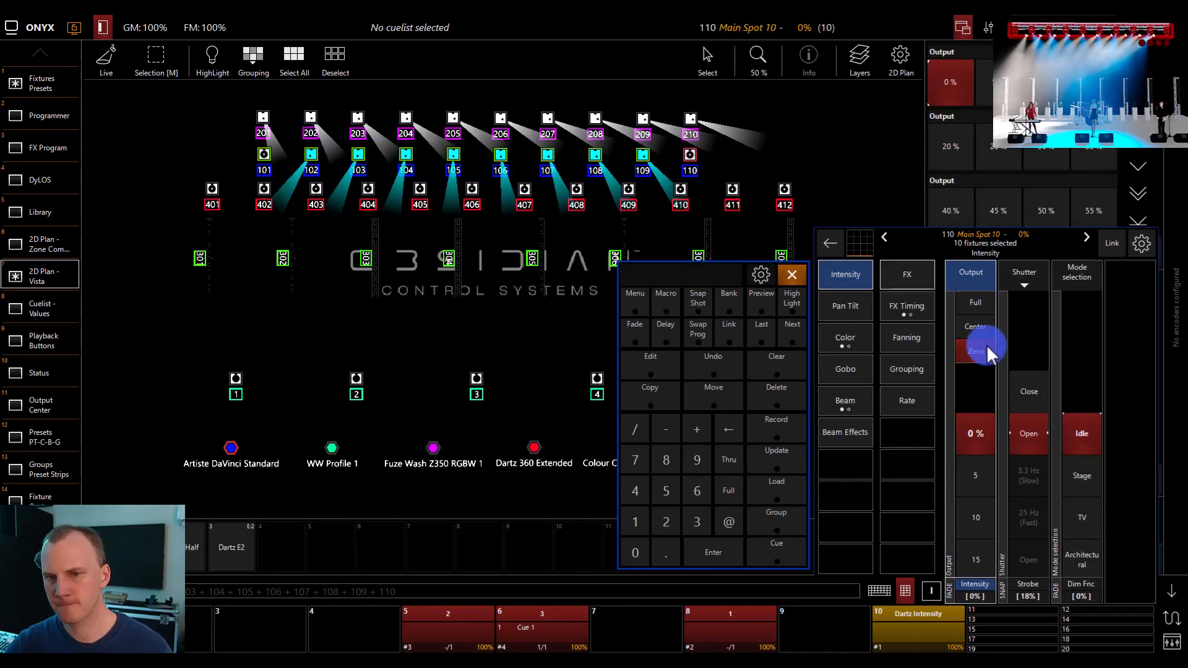
Color the selected fixtures green with full cyan, full yellow and zero magenta, and record the look as cue 2 on playback 6
click(845, 339)
click(1021, 307)
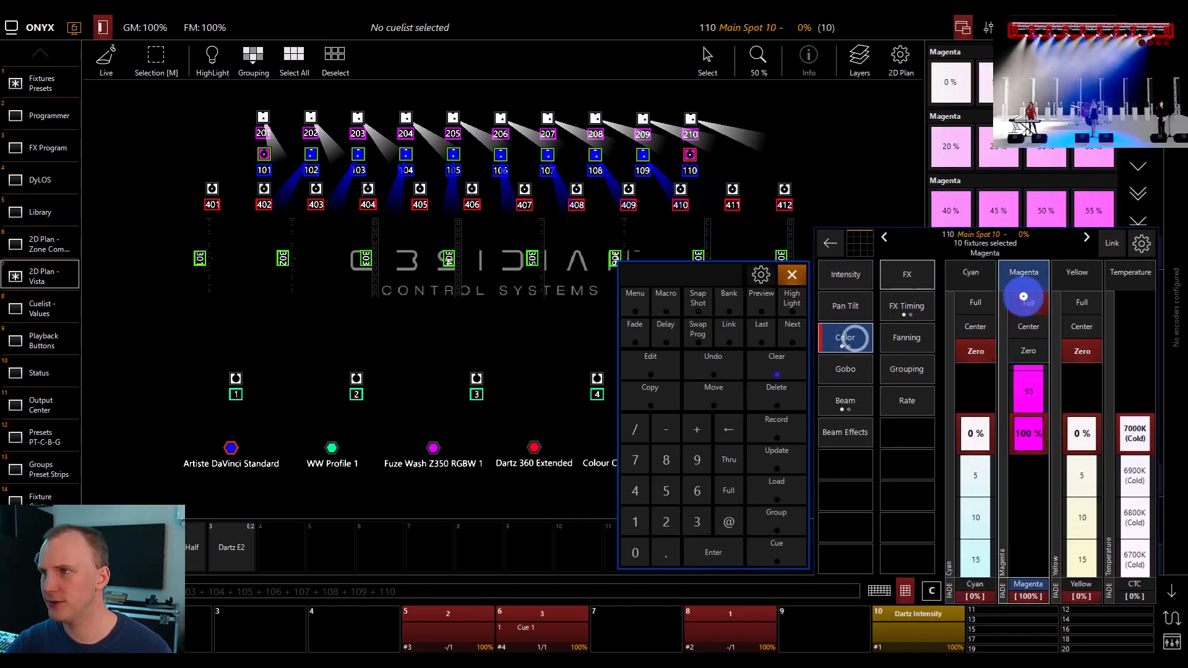
click(975, 351)
click(977, 304)
click(1075, 352)
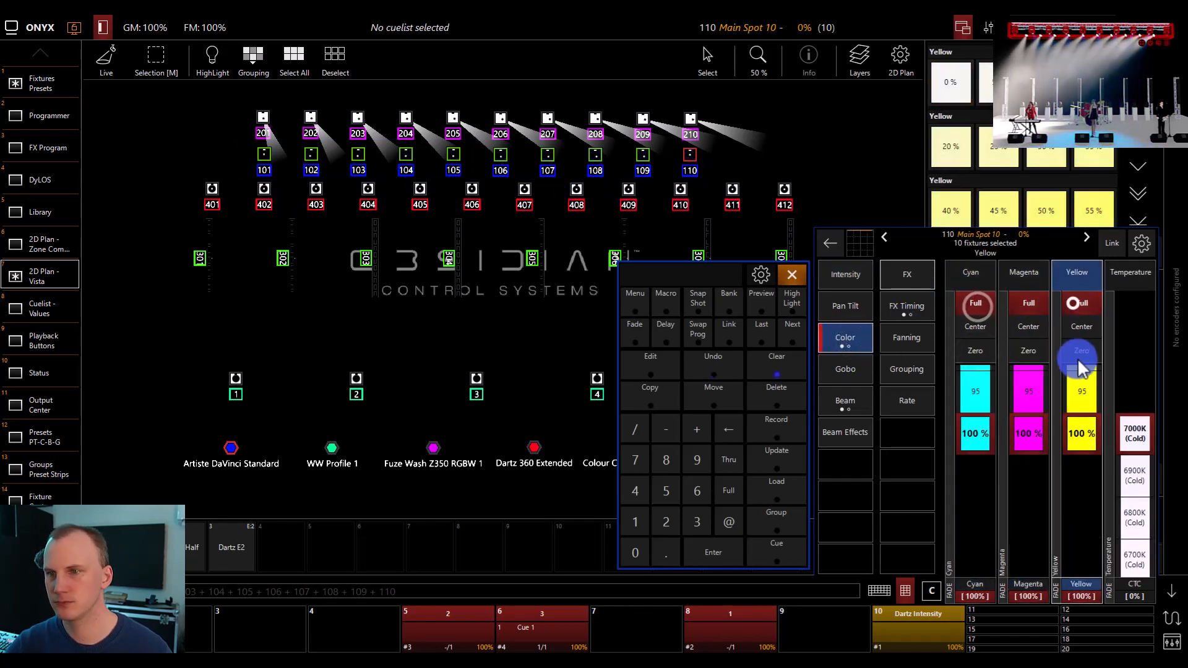
click(1081, 303)
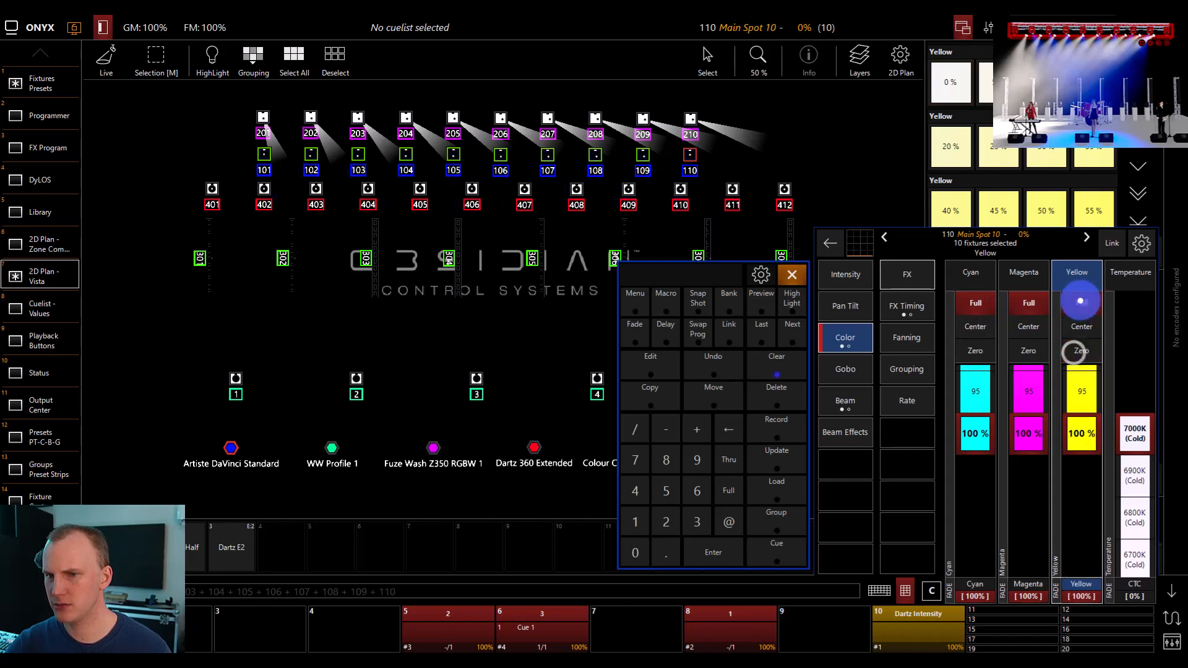
click(1028, 351)
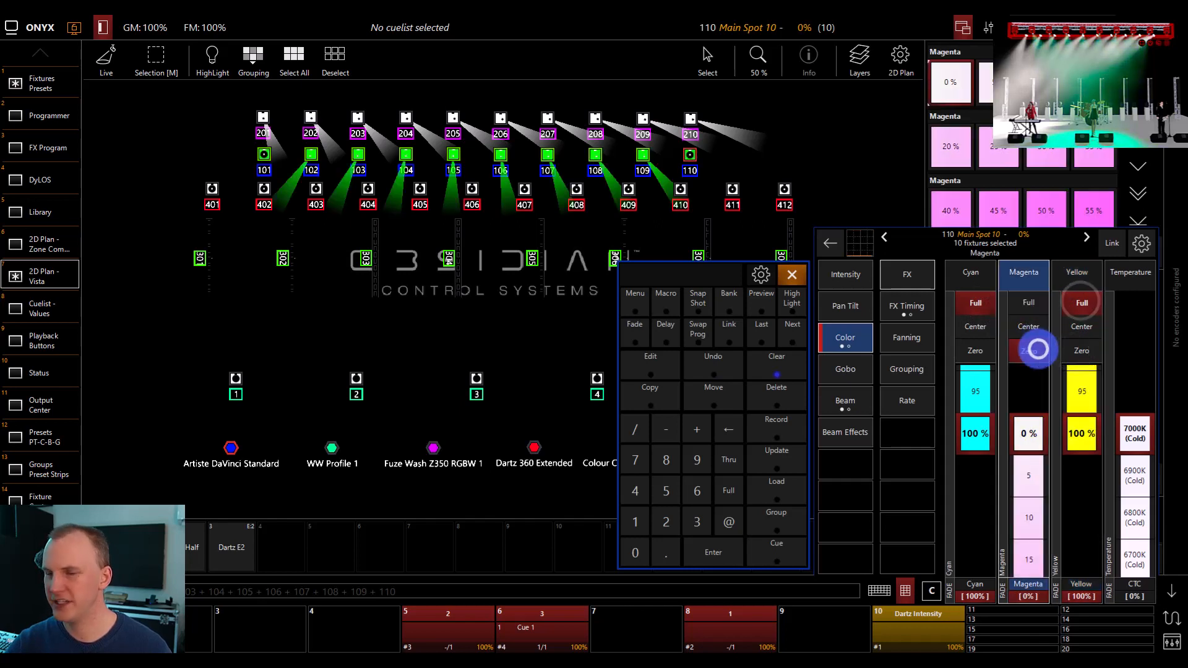
click(769, 436)
click(535, 625)
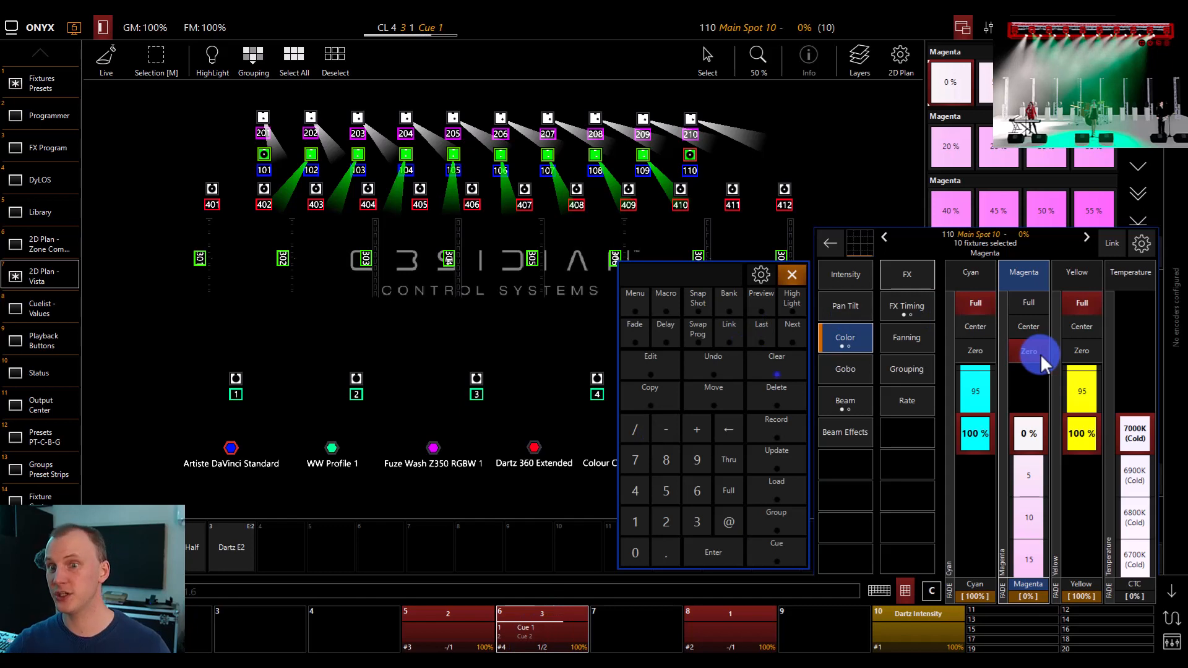
Change the selected fixtures to full magenta with yellow and cyan at zero
click(1082, 351)
click(1029, 300)
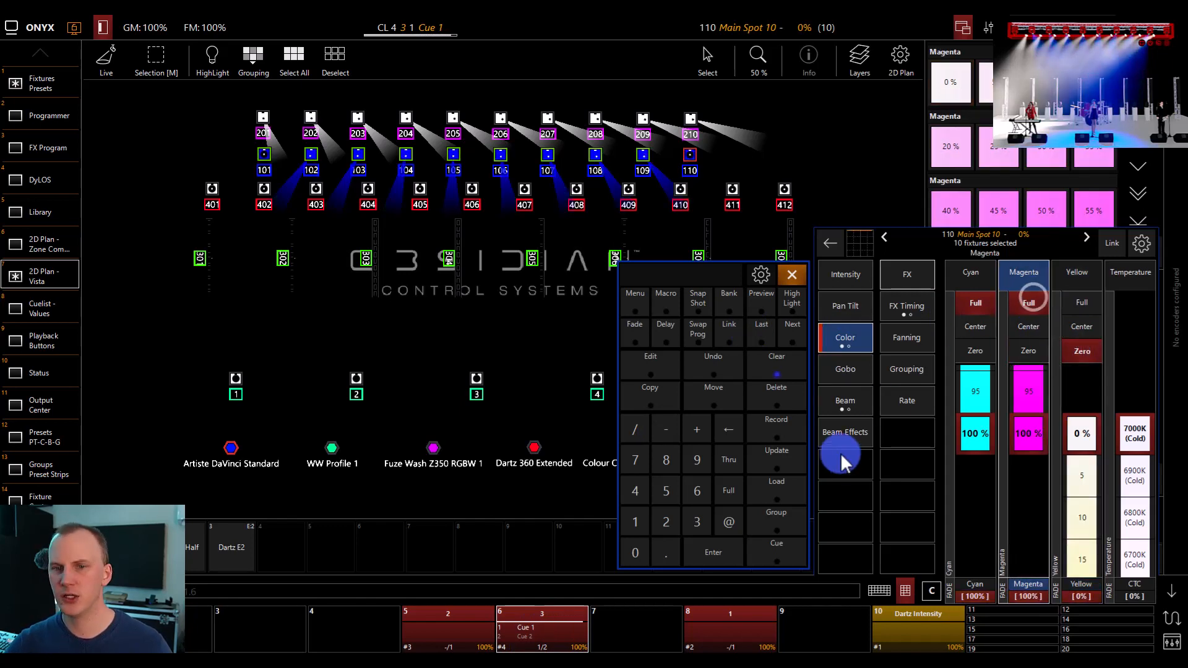
click(975, 351)
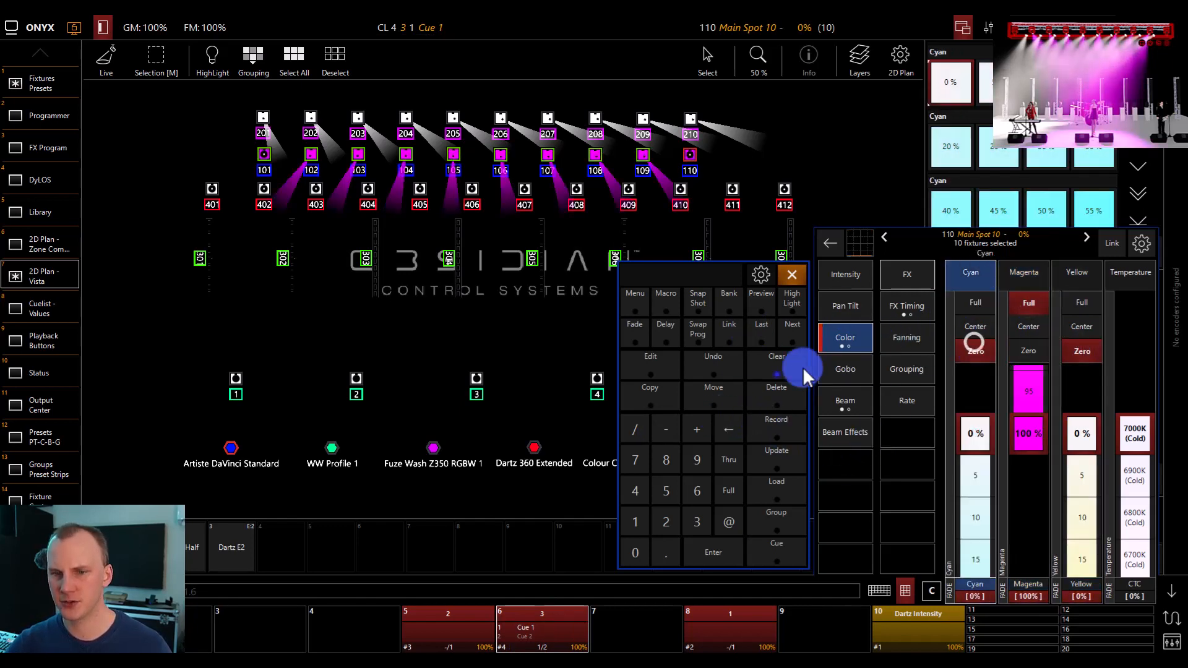
Record the magenta look as cue 1.5 in the selected cuelist on playback 6 and clear the programmer
click(777, 425)
click(776, 549)
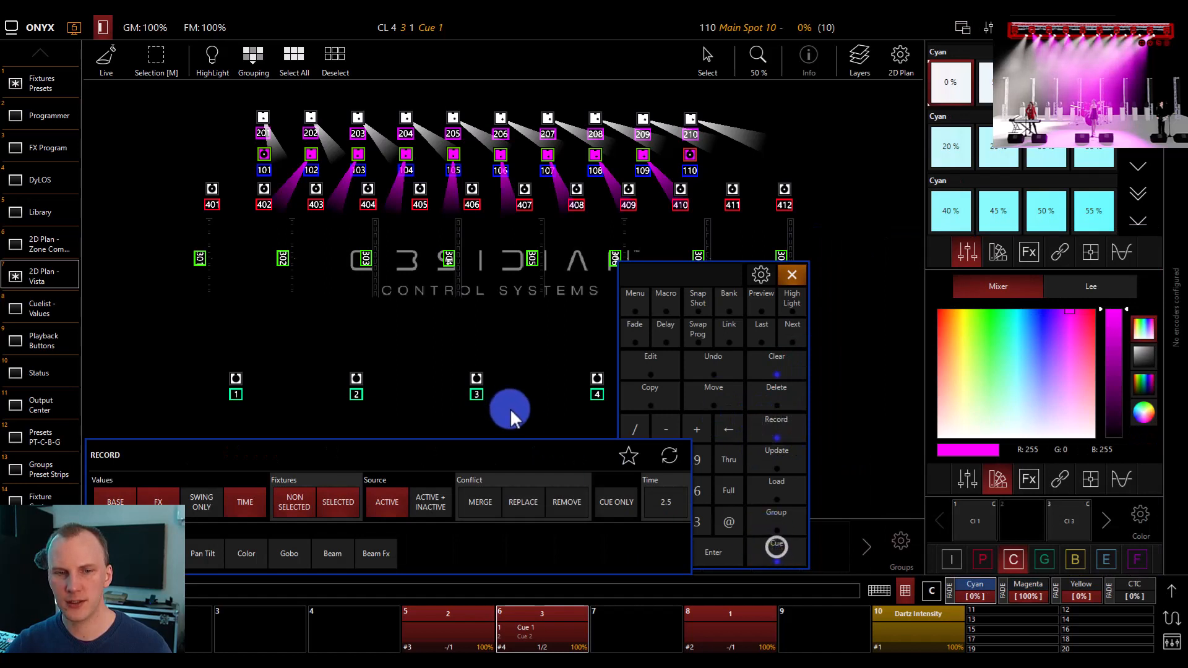
drag(521, 452, 459, 374)
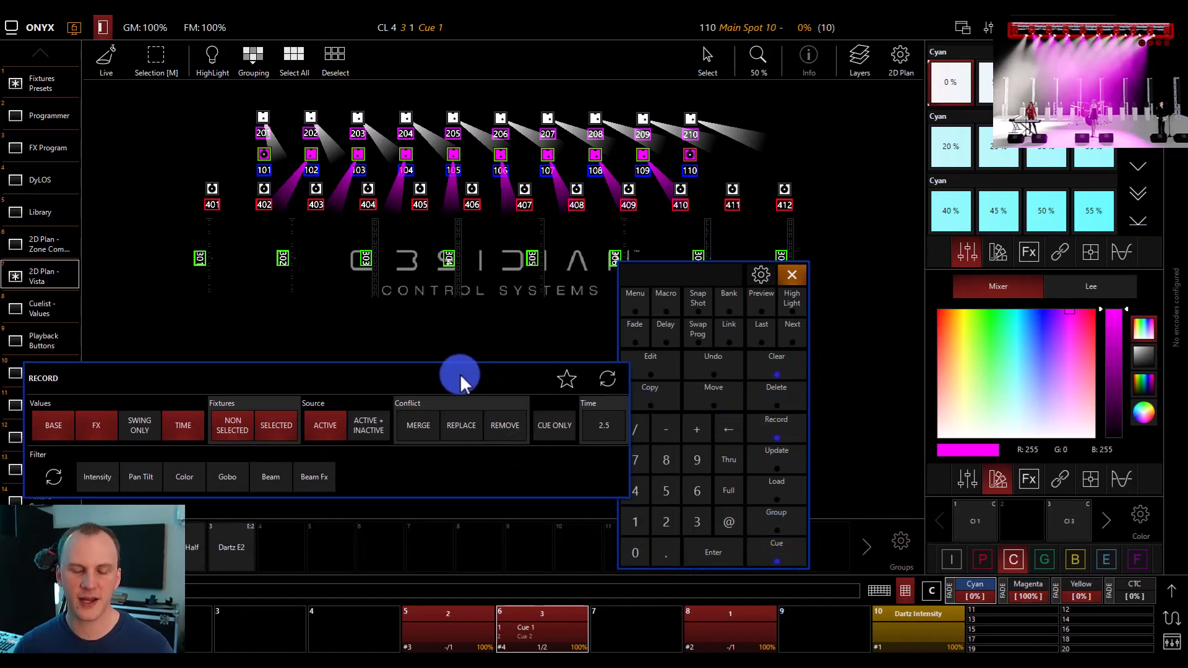
key(Return)
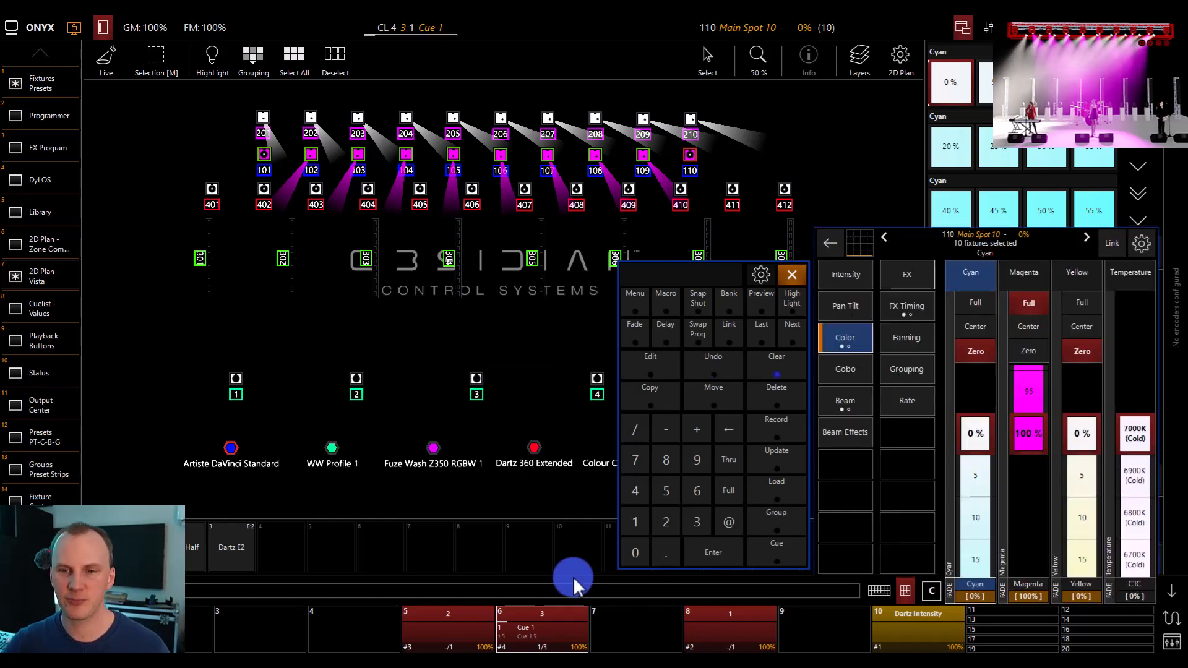
click(774, 370)
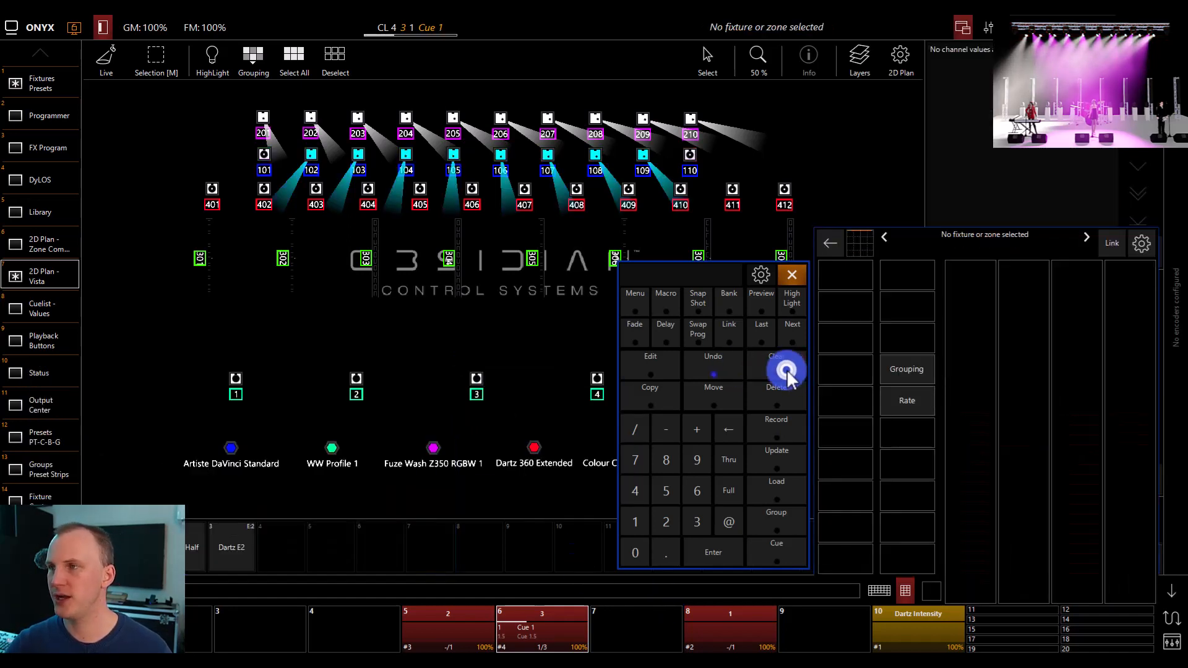
Advance the cuelist on playback 6 to cue 1.5 and on to cue 2
click(557, 630)
click(540, 386)
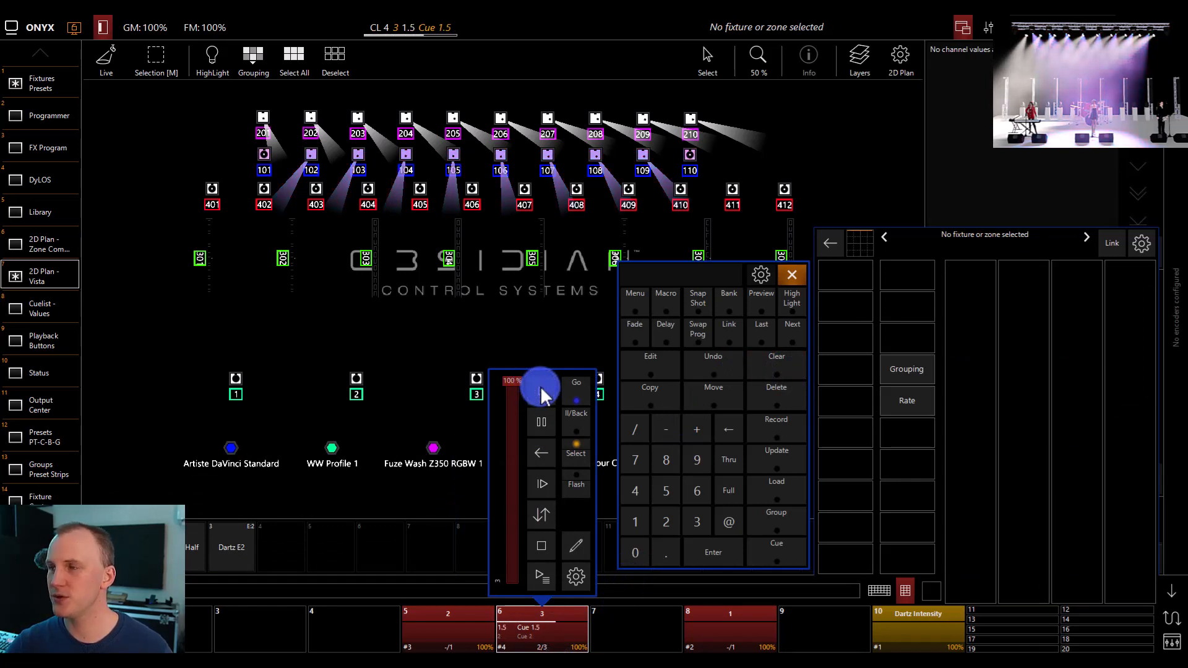
click(541, 390)
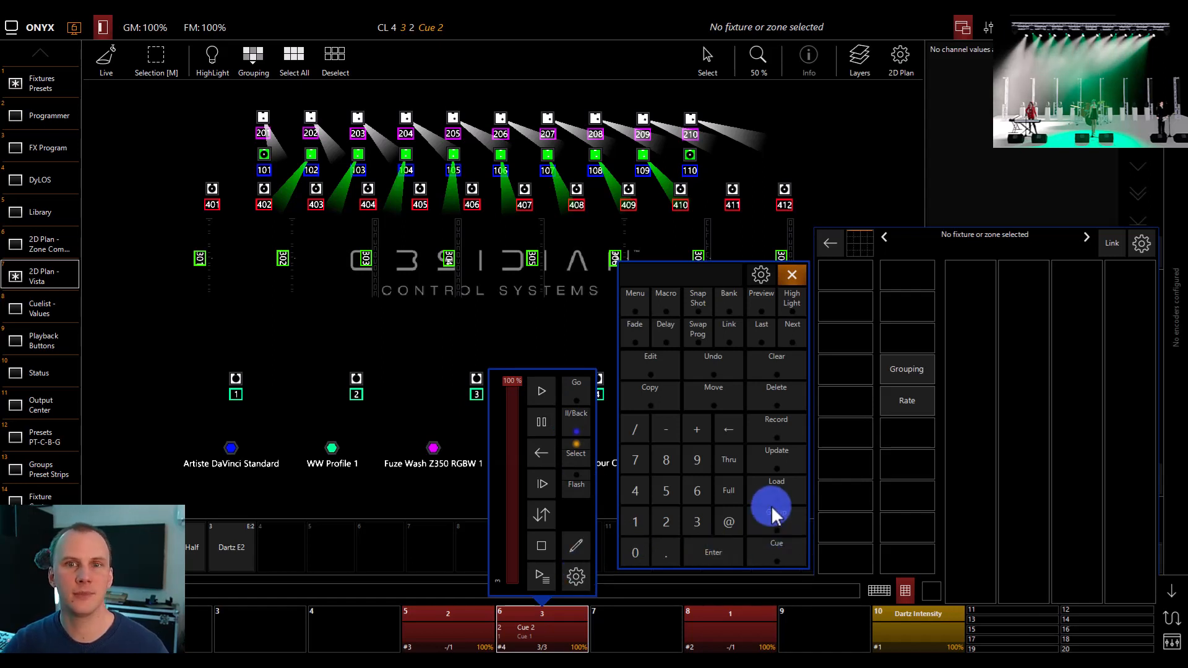
Release the cuelist on playback 6 and start it again from cue 1
click(551, 626)
click(553, 626)
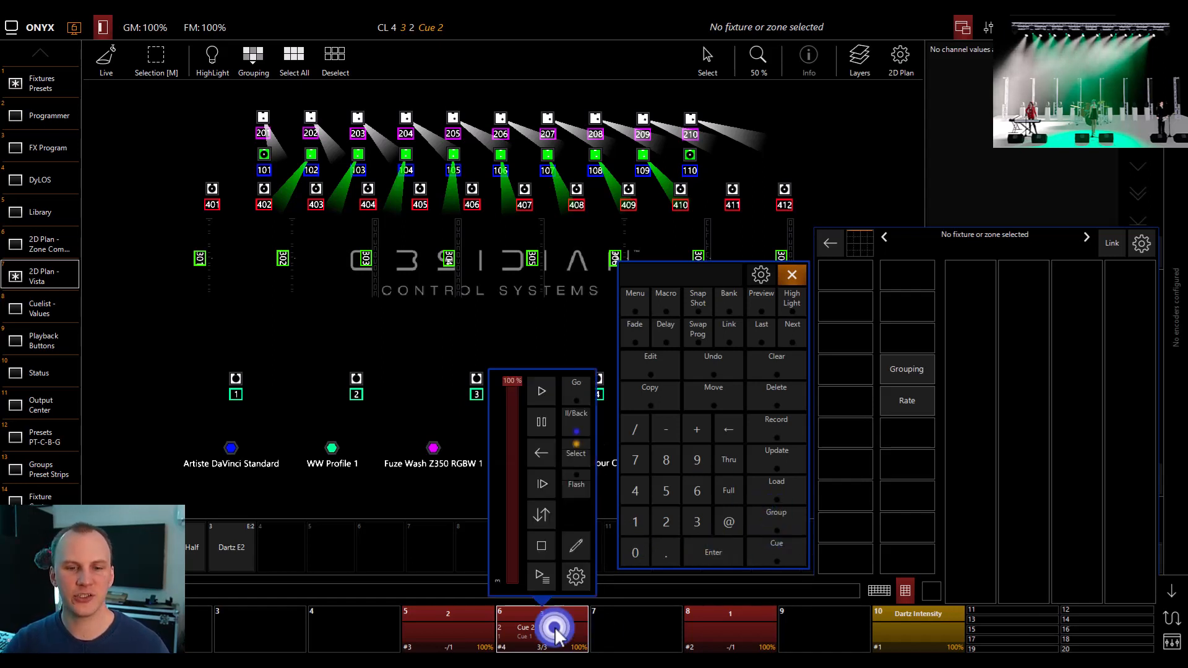
click(541, 547)
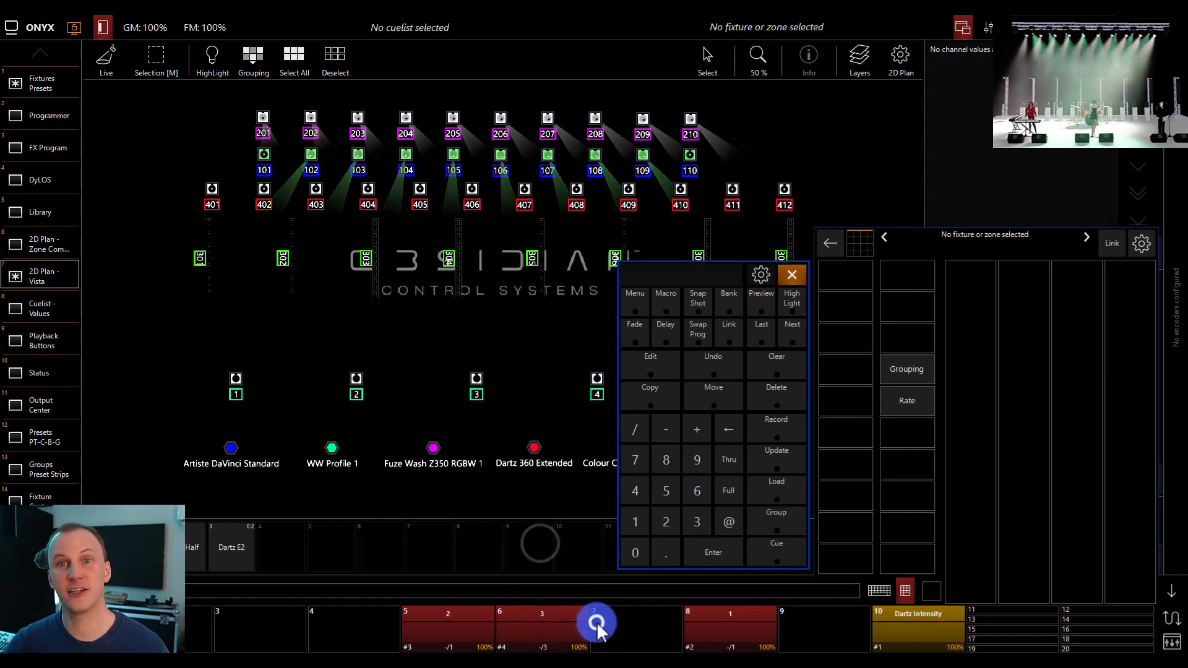
click(555, 625)
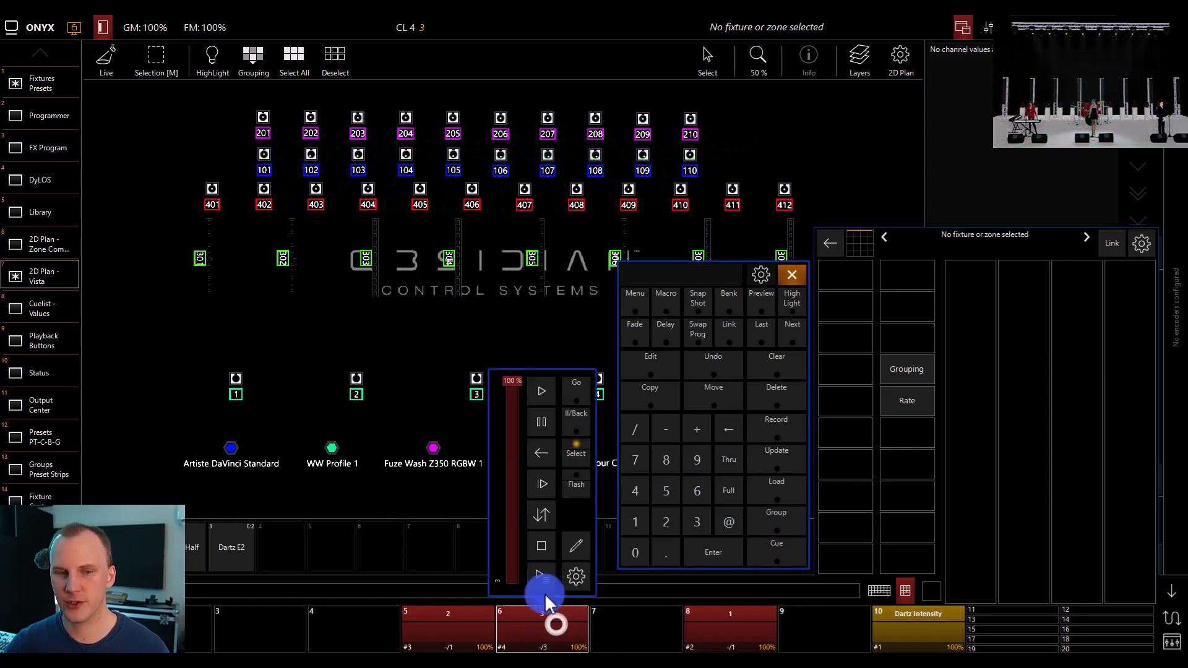
click(542, 396)
click(619, 603)
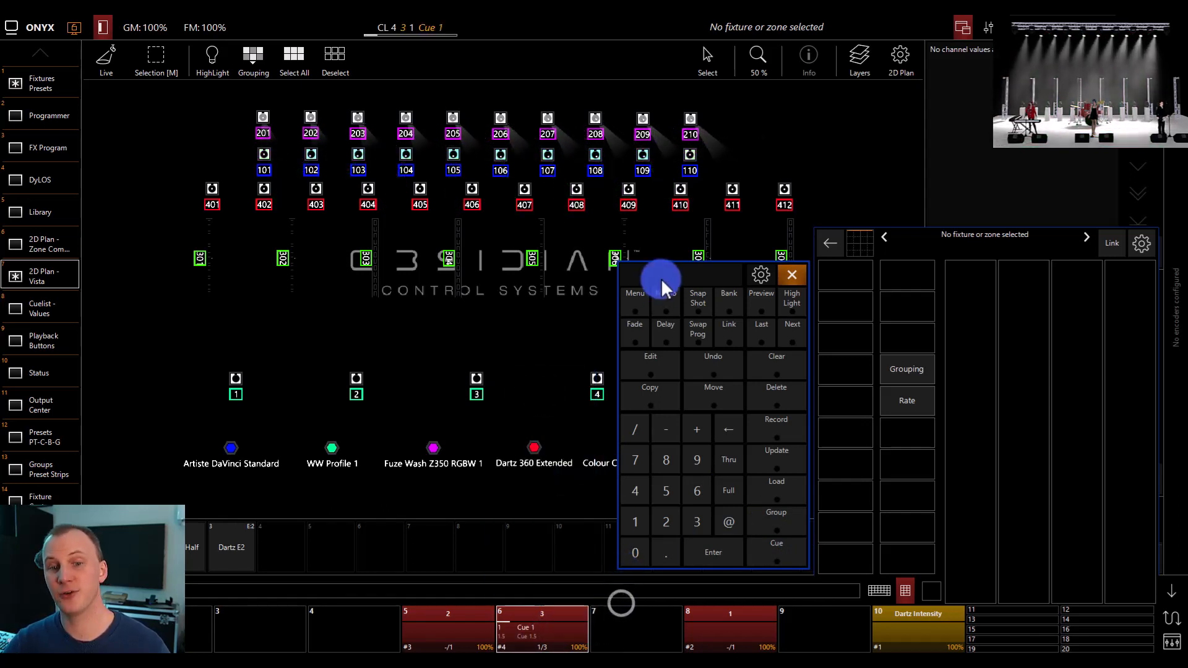
Replace the floating keypad with the full on-screen console of faders and command keys, and release playback 6 with the Release command
click(792, 274)
click(1172, 641)
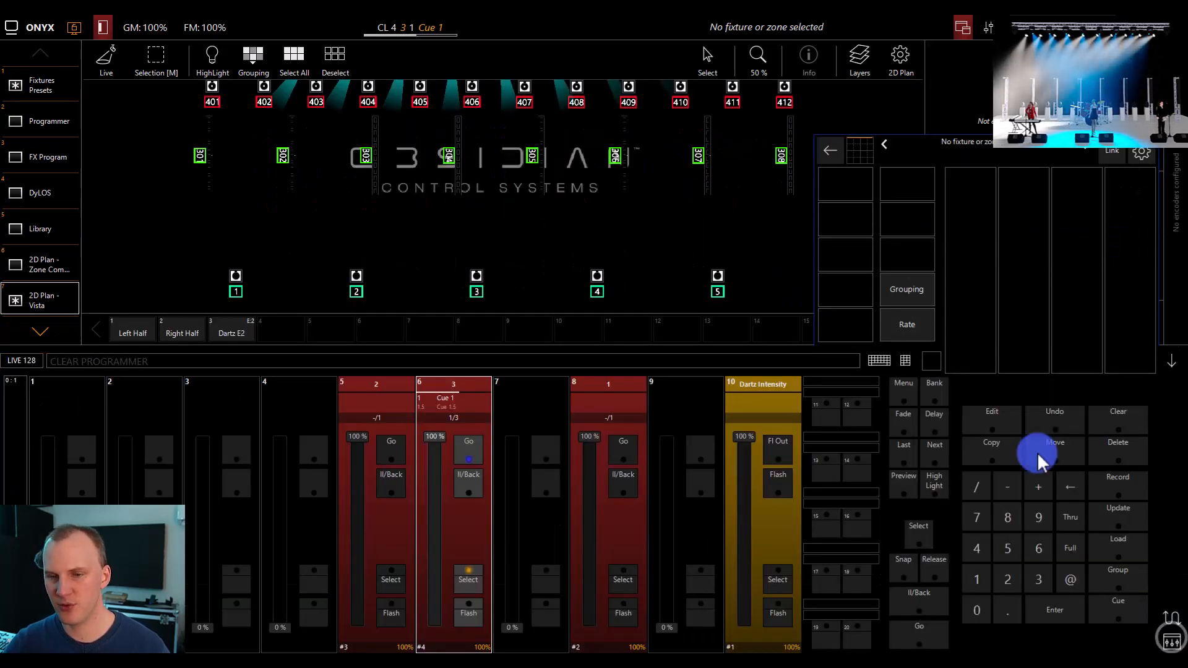
click(931, 561)
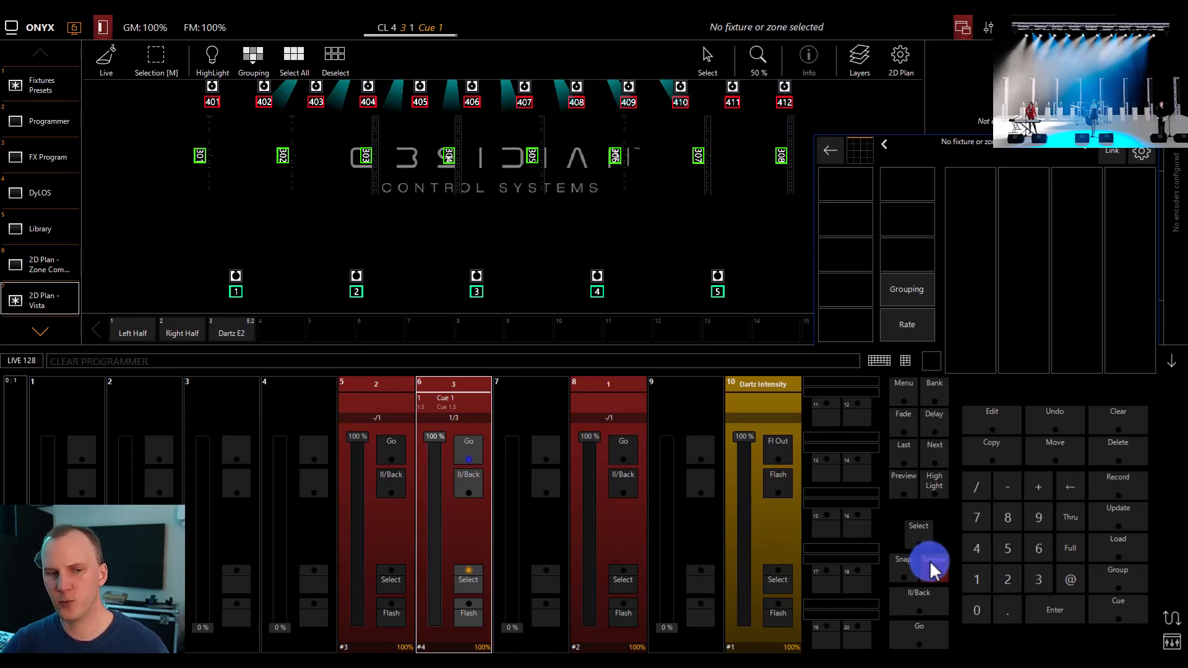
click(455, 396)
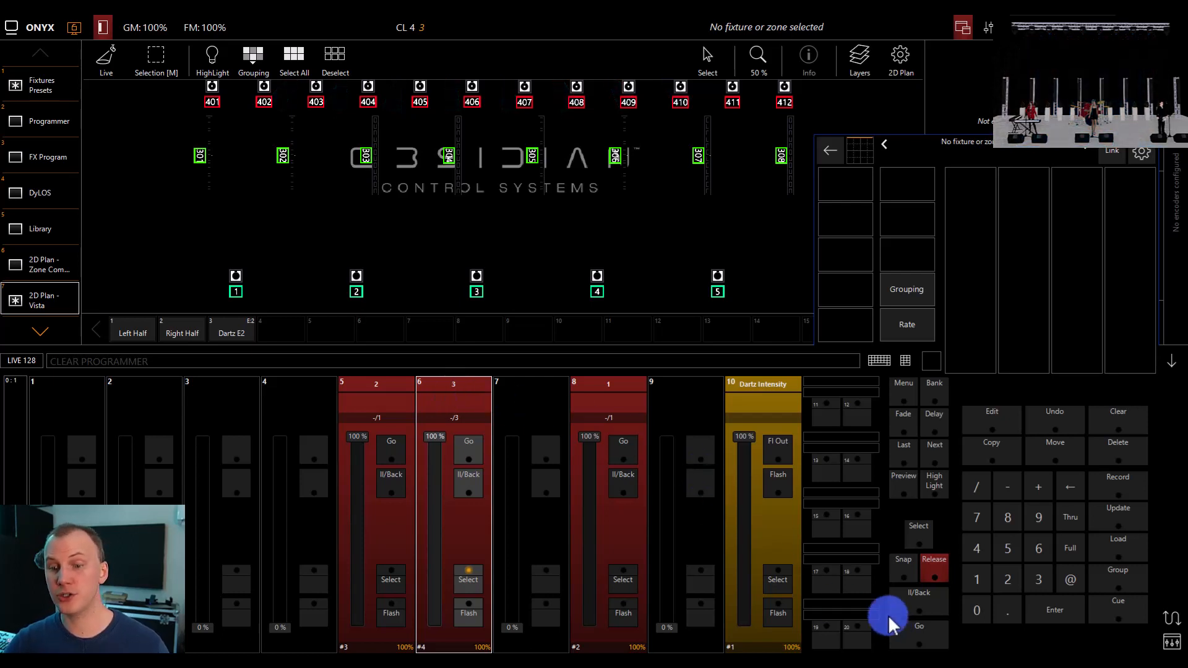
click(914, 568)
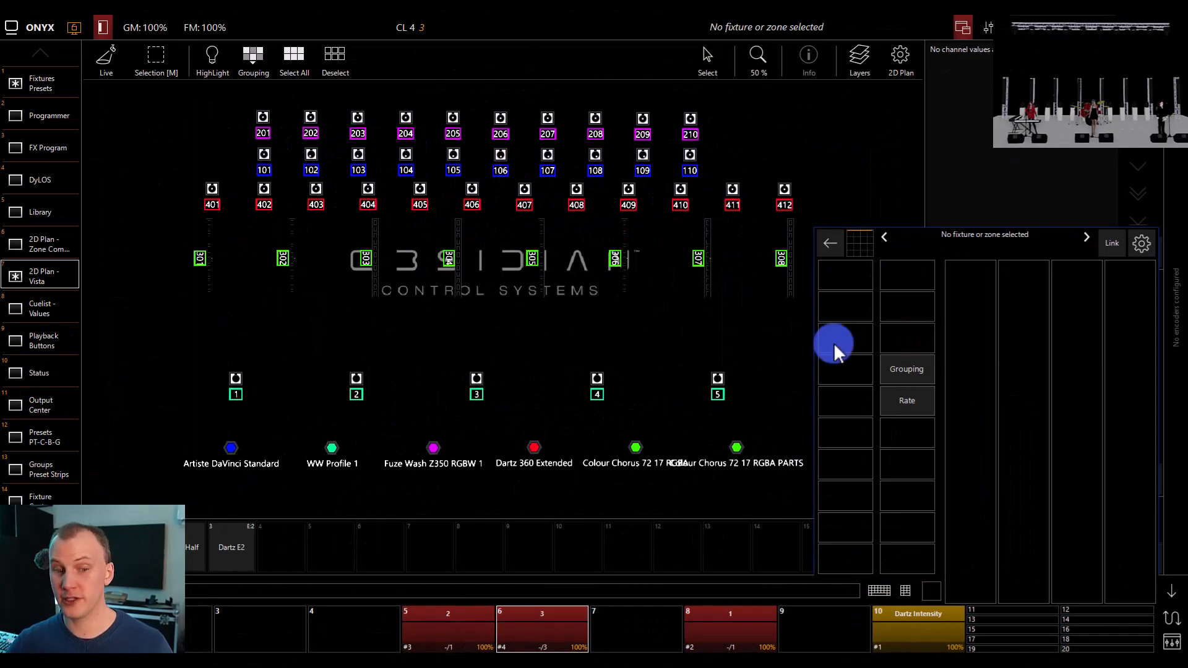
Start cue 1 of the cuelist on playback 6 and deselect the cuelist
click(553, 618)
click(542, 390)
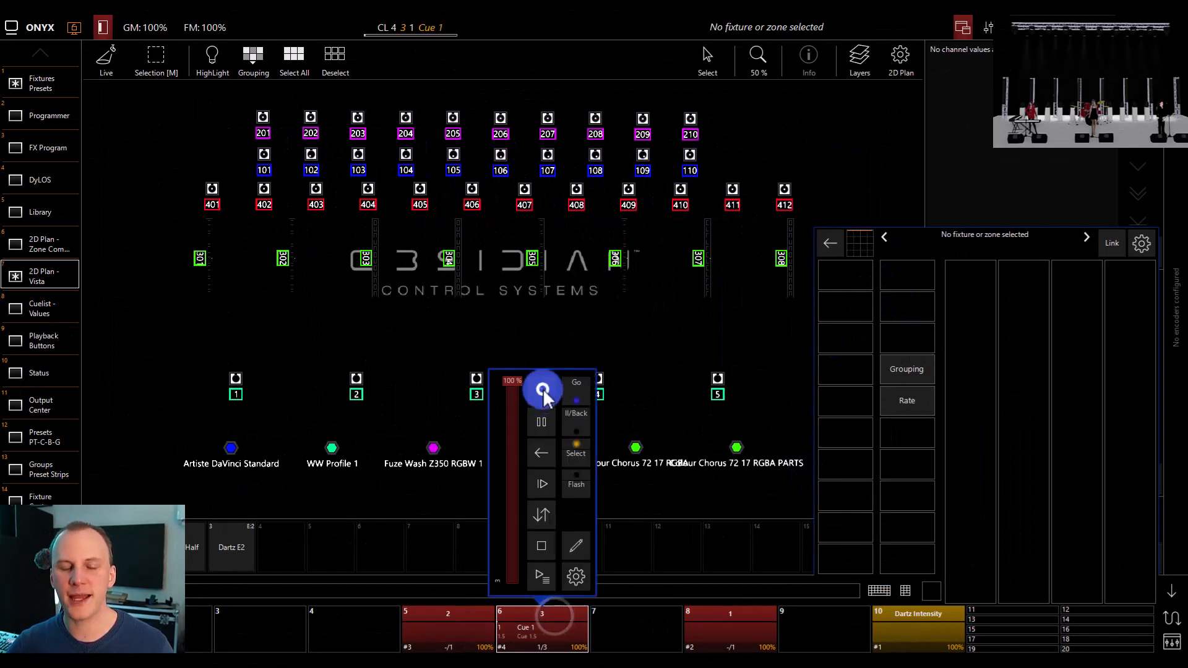
click(637, 624)
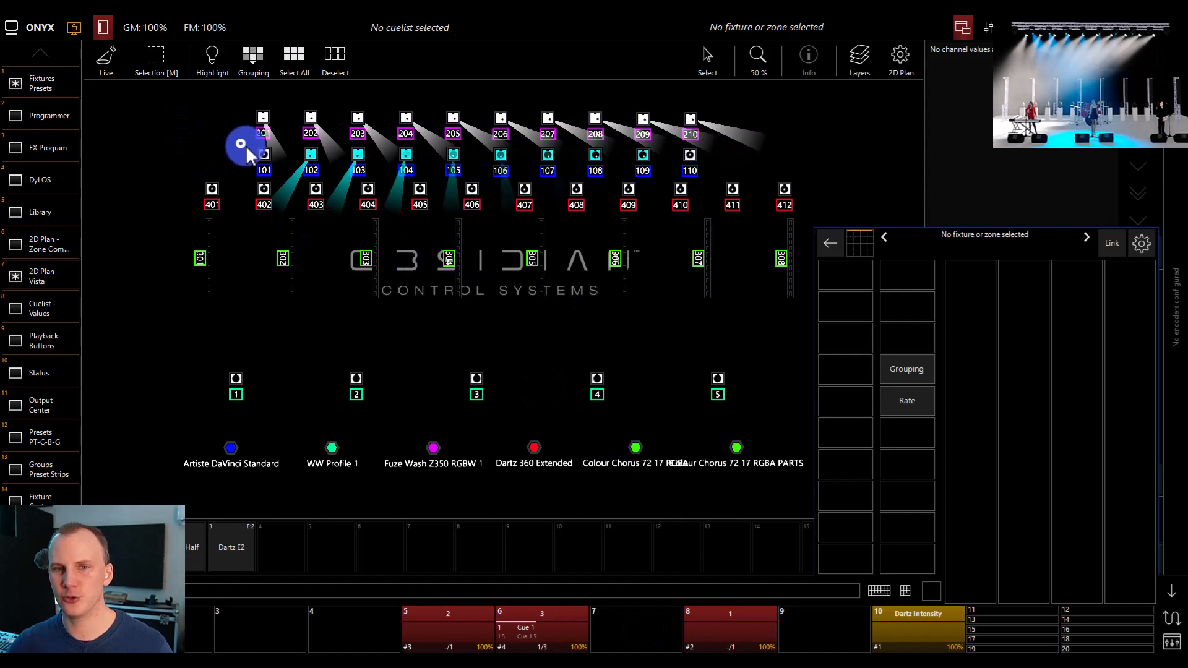
Select Main Spot fixtures 101 to 110 and override their magenta to full in the programmer
drag(247, 146, 706, 172)
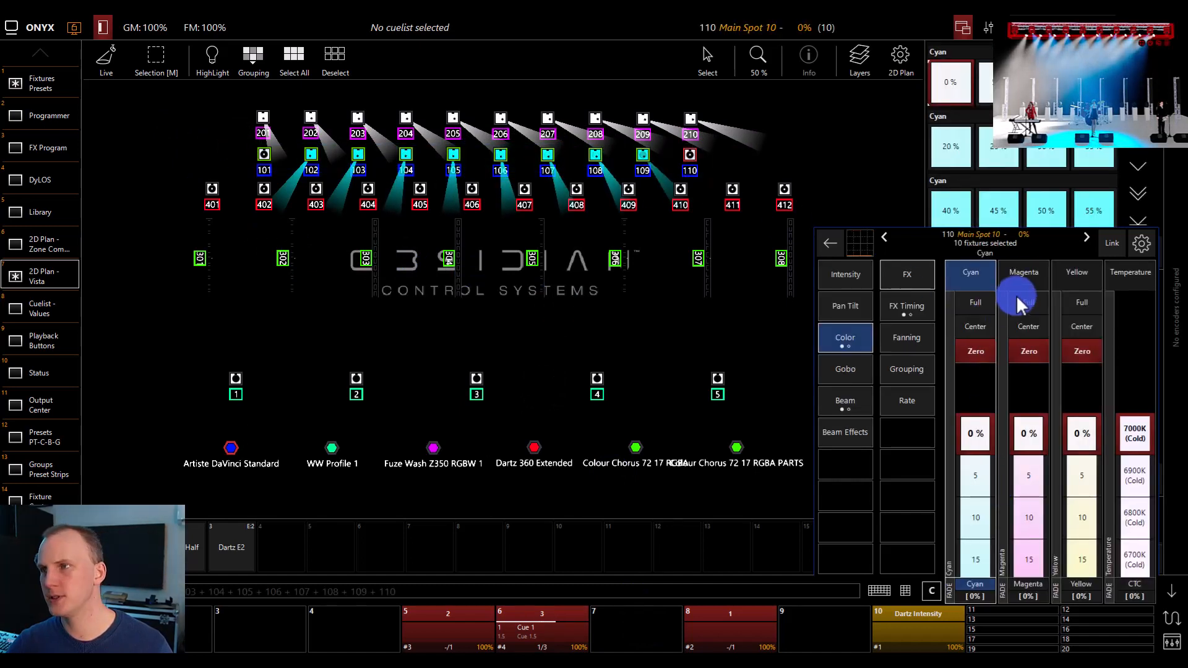
click(1020, 303)
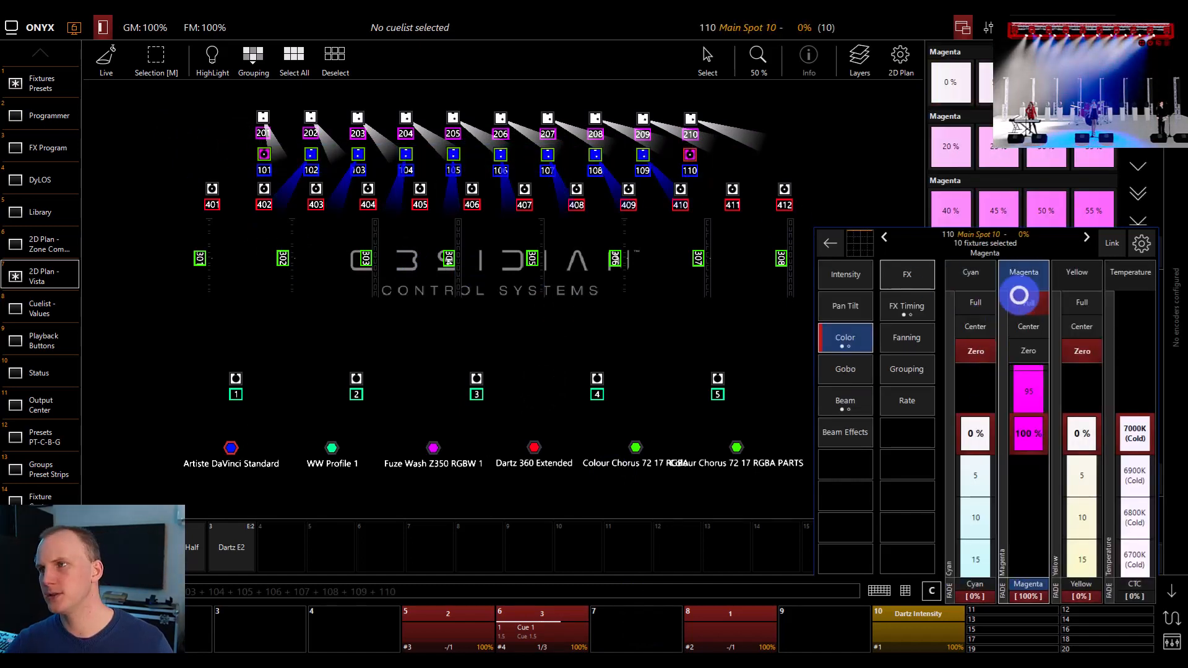
Advance the cuelist on playback 6 through cue 1.5 to cue 2, and clear the override from the programmer
click(528, 648)
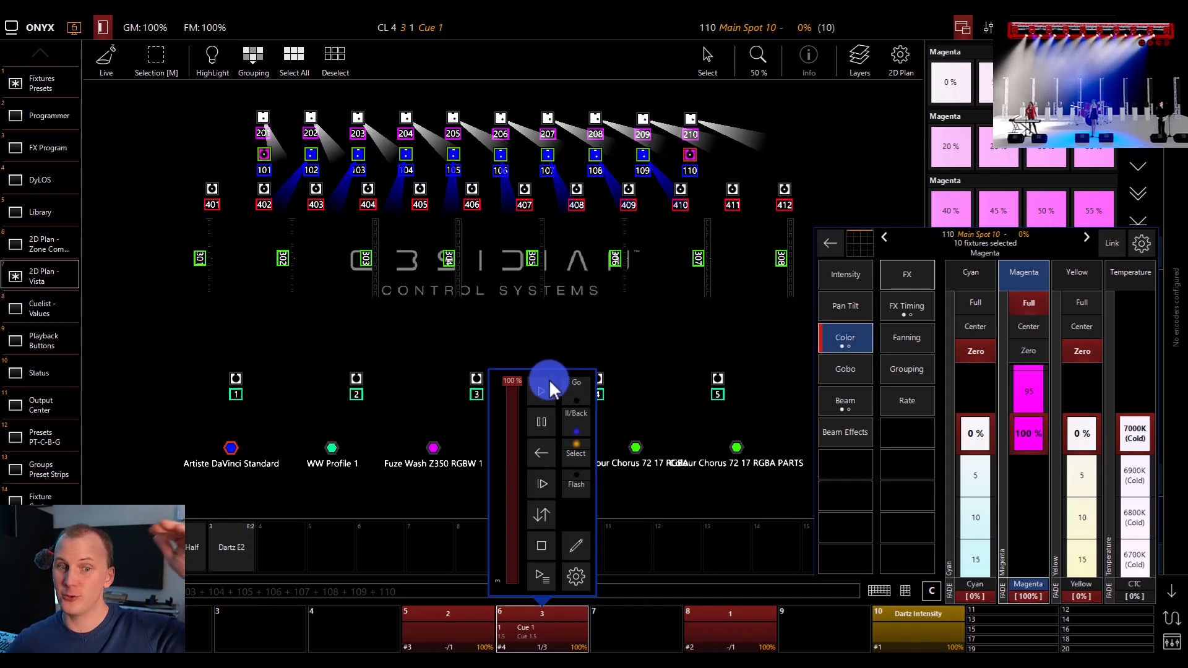
click(551, 400)
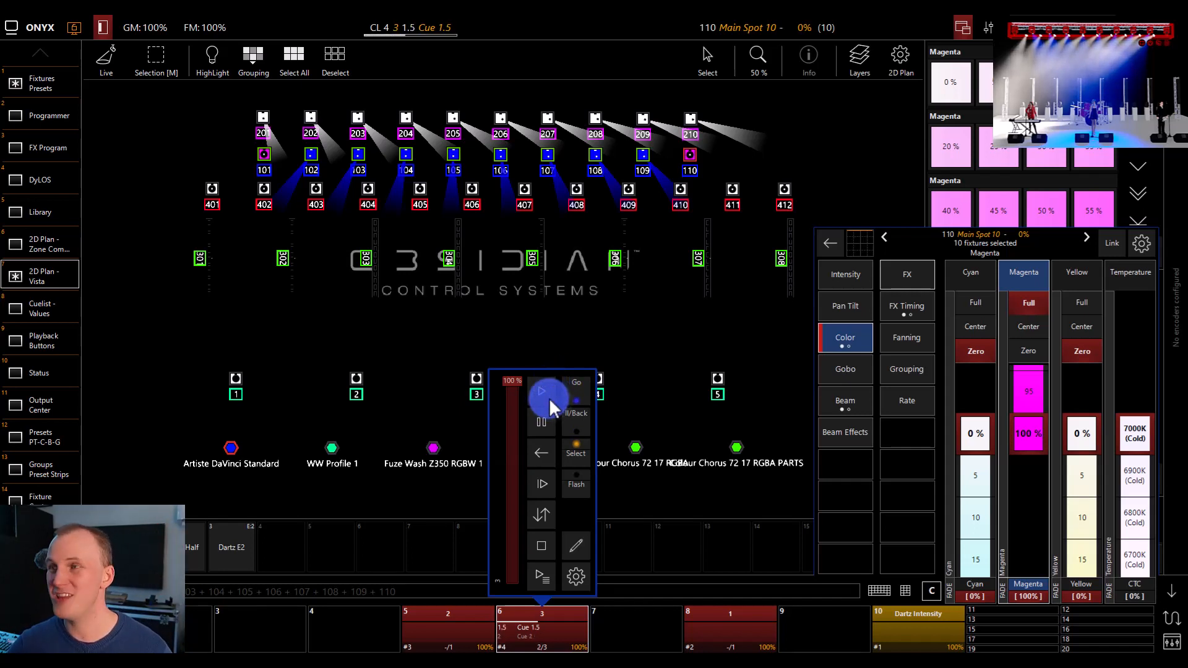
click(549, 398)
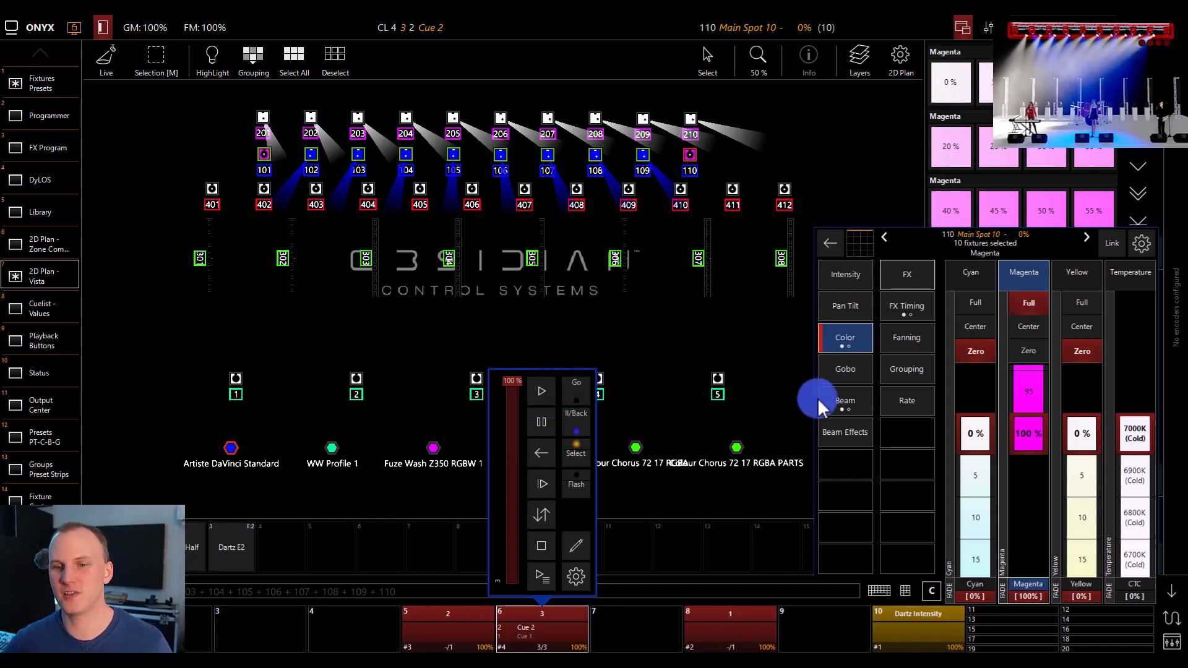
click(906, 590)
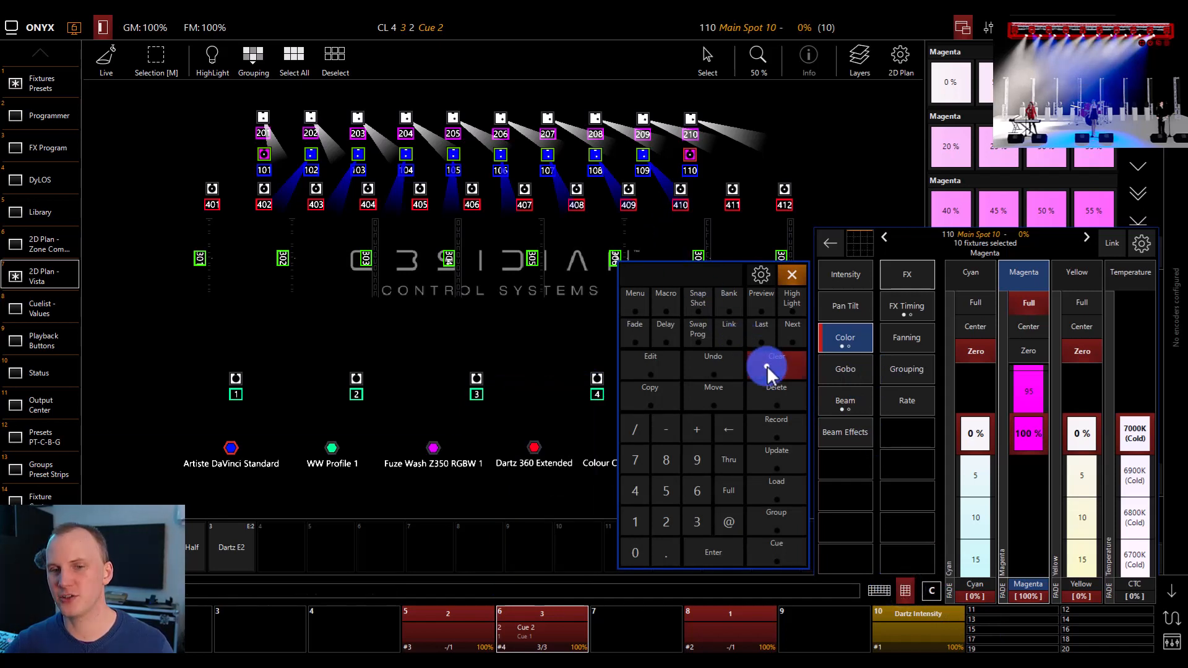
click(766, 366)
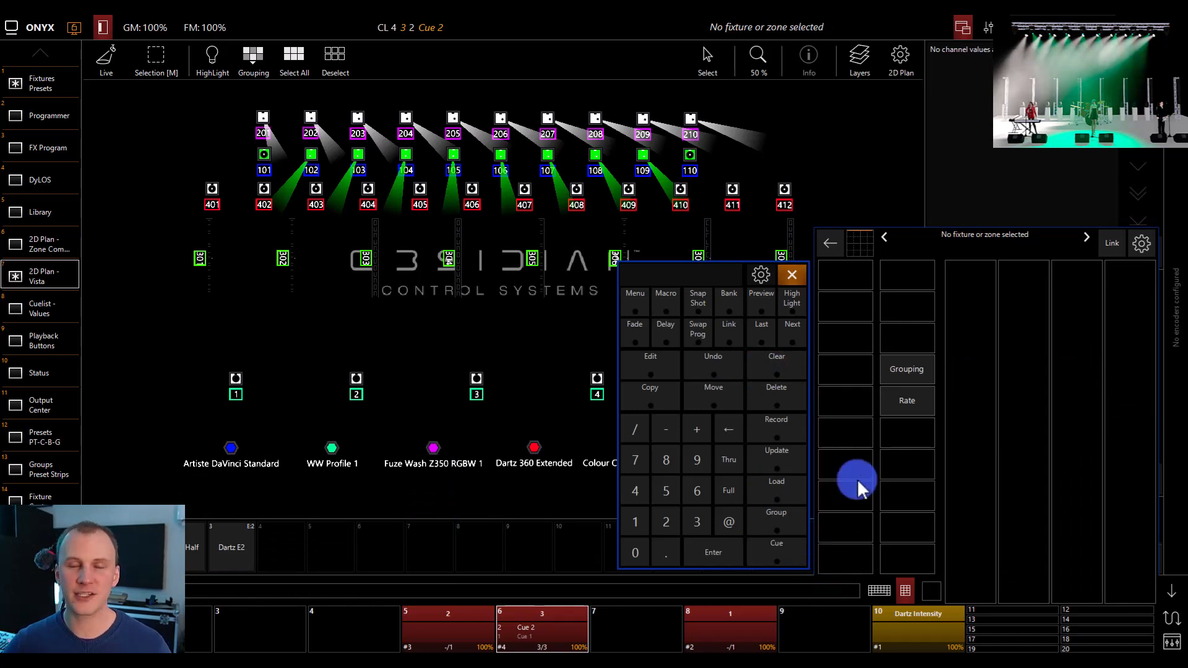
Set the Live Time speed to 0.50 s and test it by undoing and repeating the programmer clear
click(927, 401)
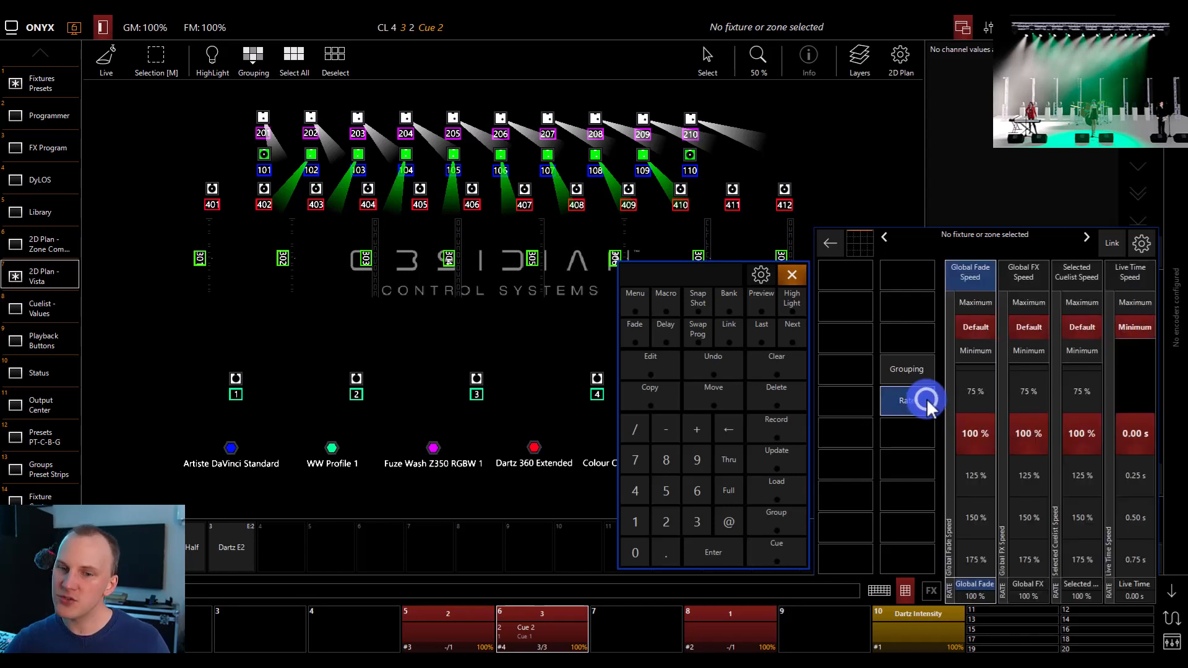
click(1126, 520)
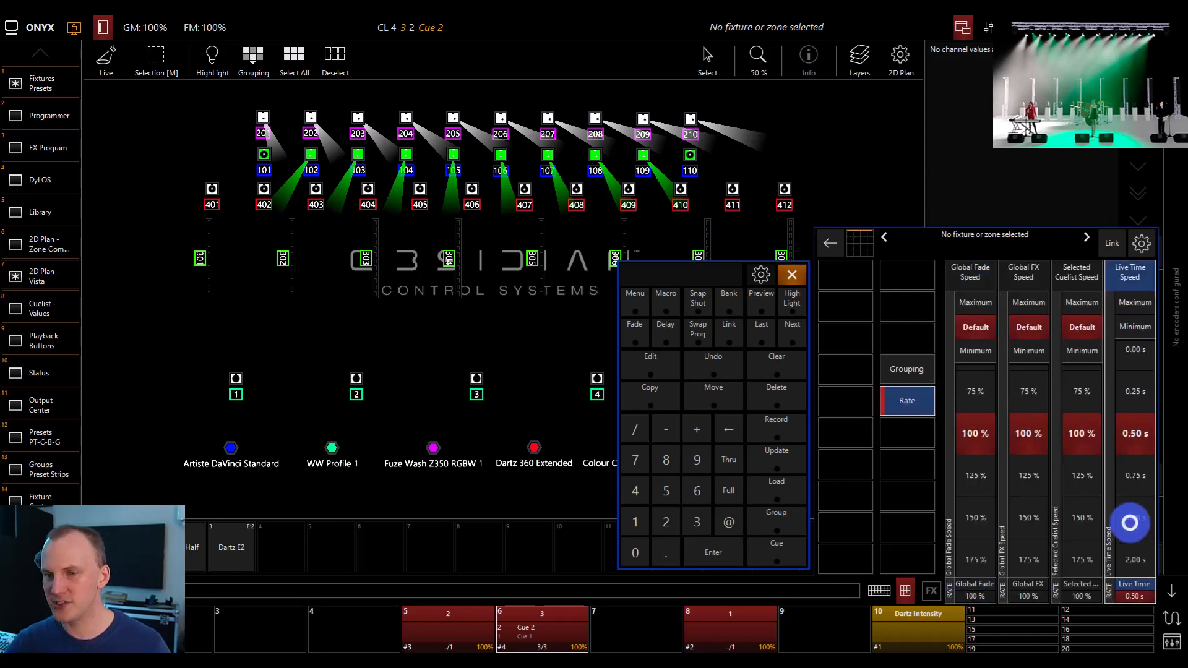
click(741, 353)
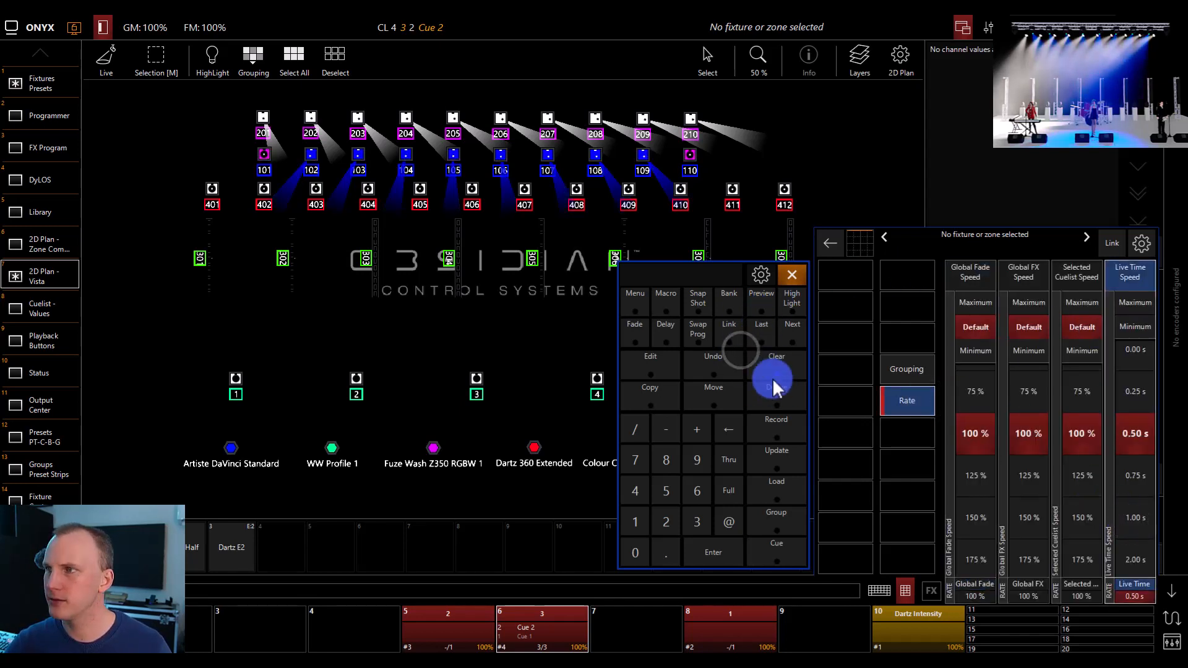
click(769, 364)
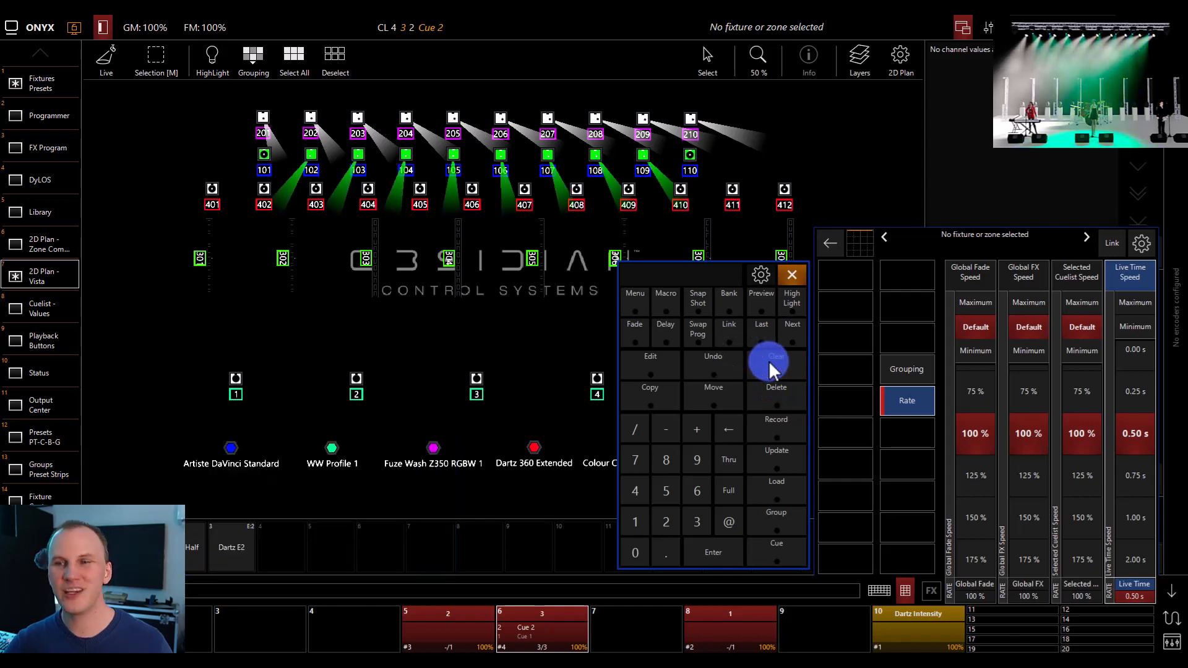
Make Live Time the active rate parameter again and collapse the expanded rate controls
click(1015, 396)
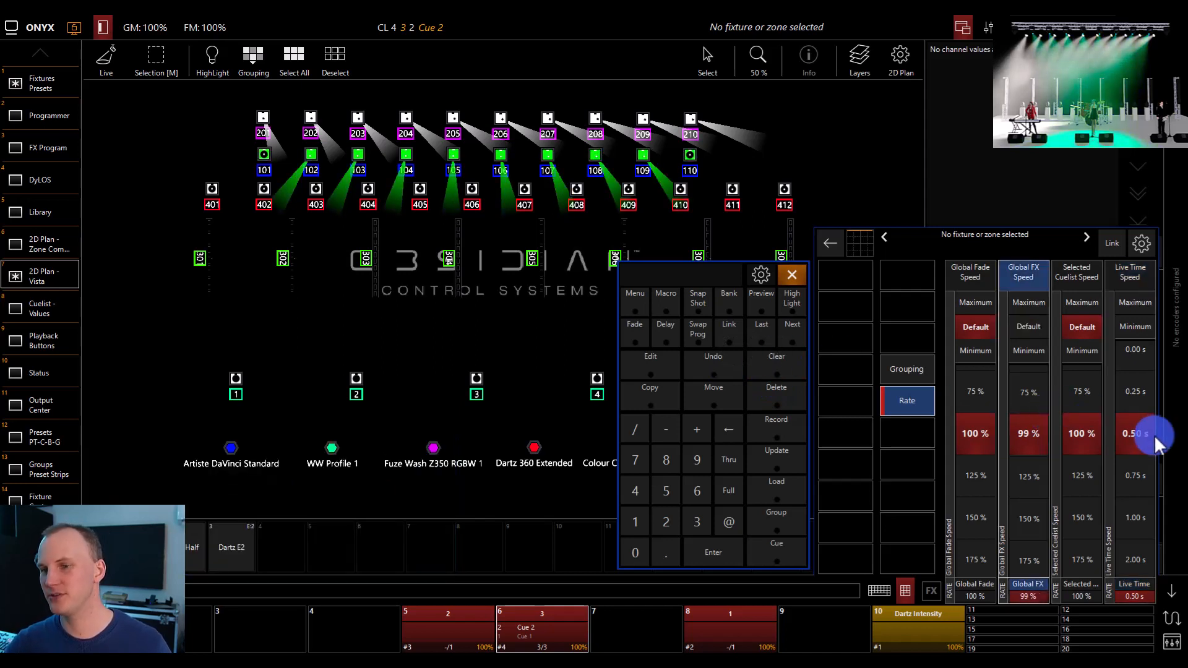
click(1132, 433)
click(1170, 589)
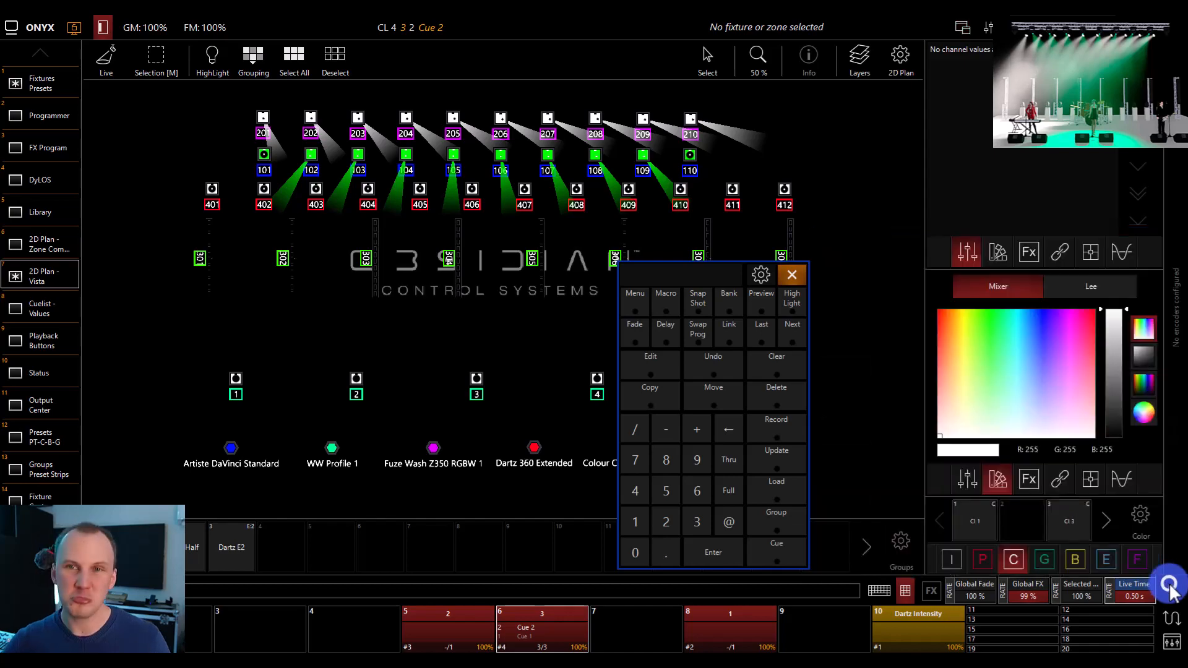